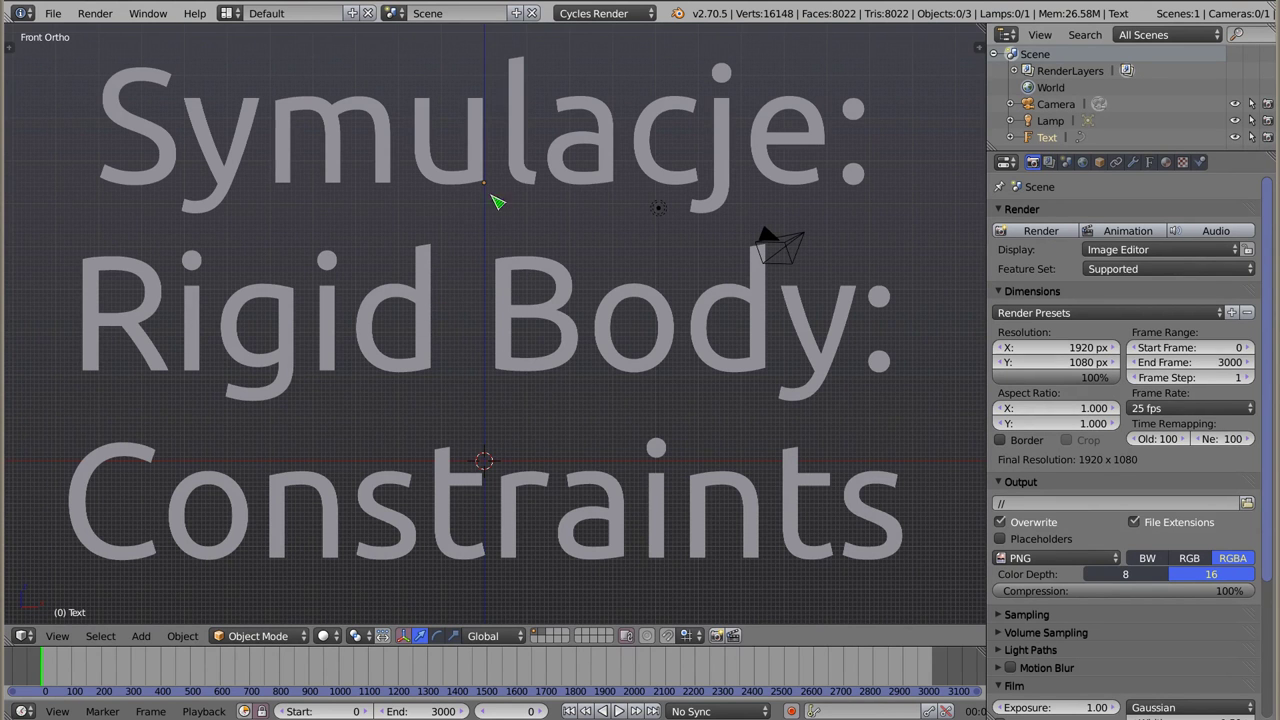
# - Show the Tool Shelf, select the title text, and display its Object Constraints with the add-constraint list
pyautogui.press('t')
pyautogui.rightClick(420, 243)
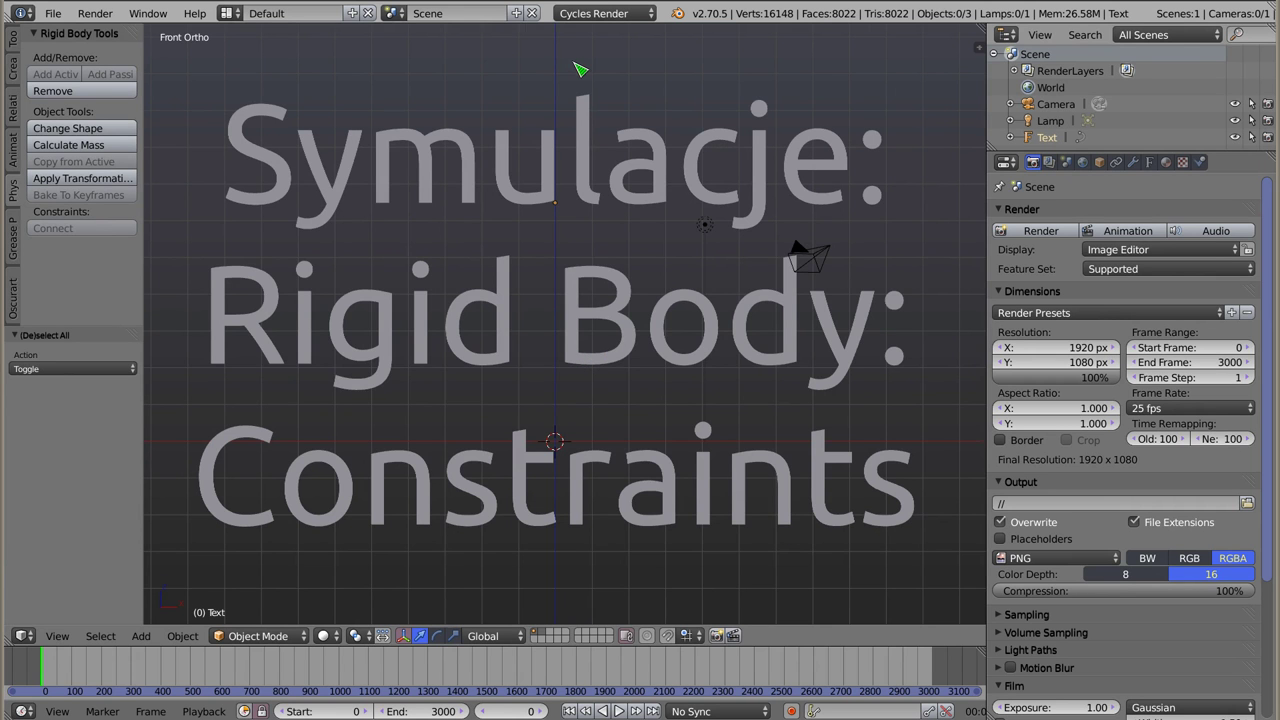
pyautogui.click(606, 14)
pyautogui.click(1116, 163)
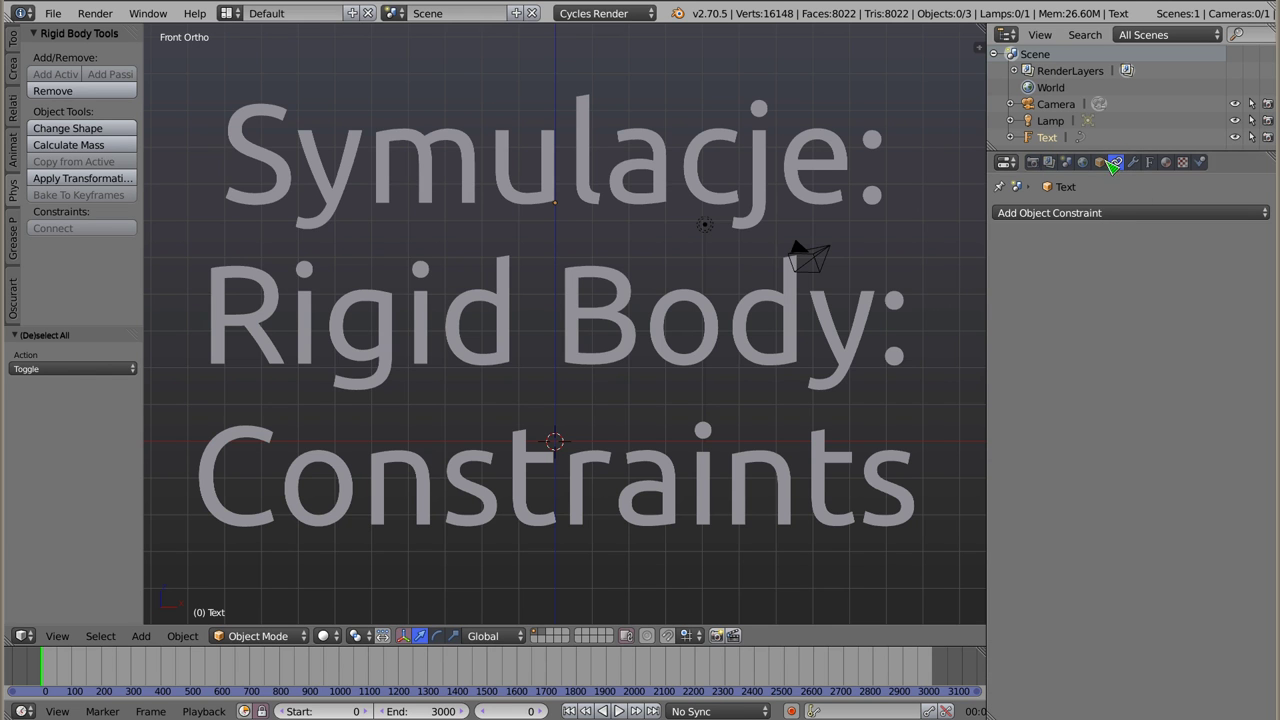
pyautogui.click(1094, 214)
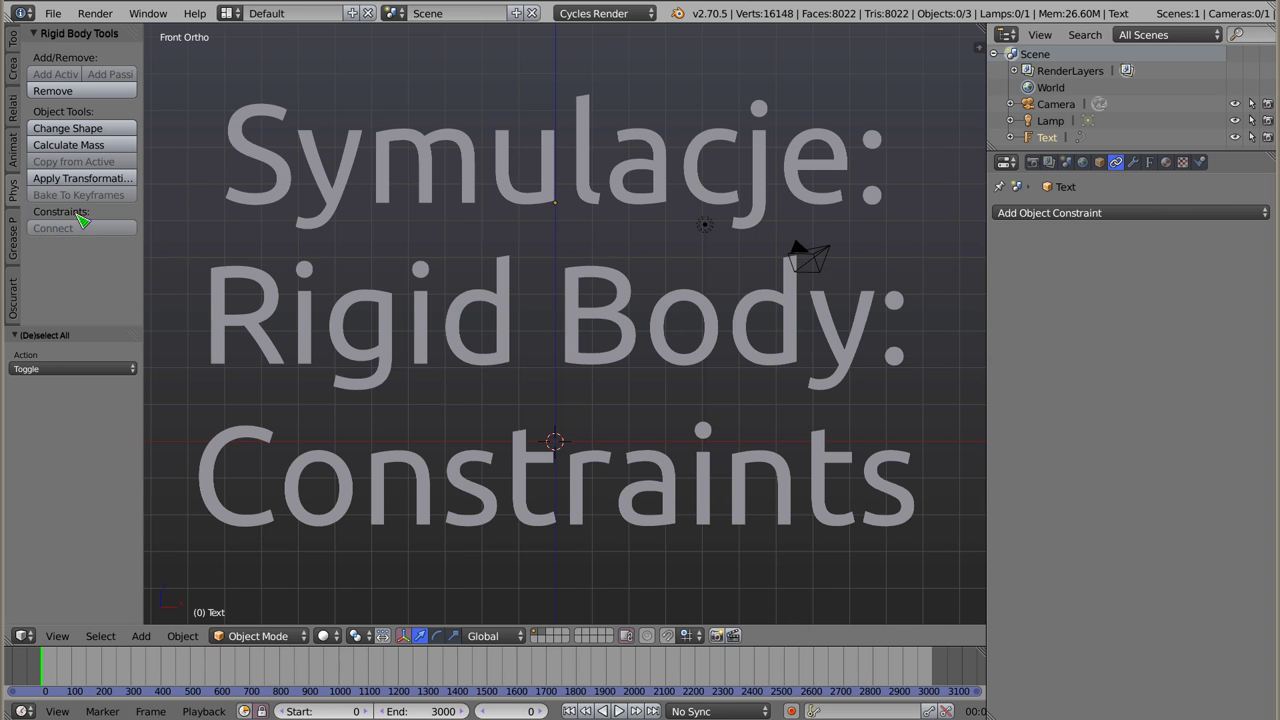
# - Delete the title text object
pyautogui.rightClick(549, 192)
pyautogui.press('x')
pyautogui.click(549, 192)
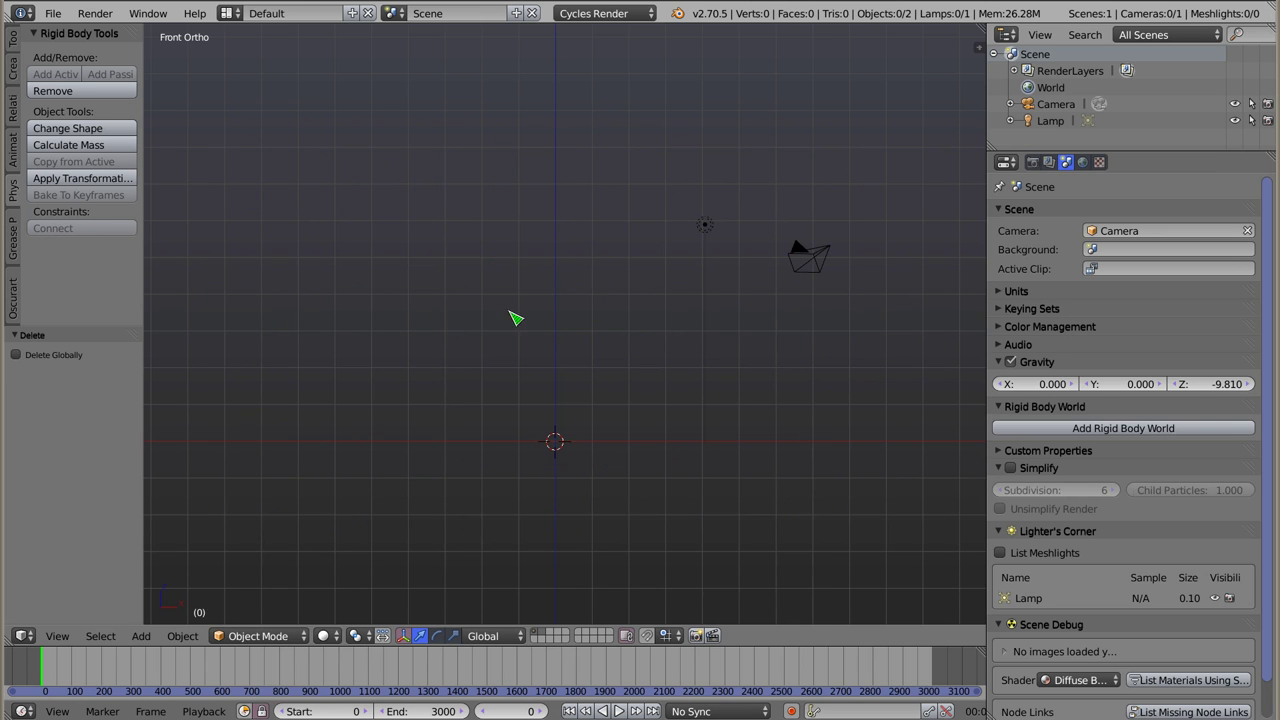
pyautogui.keyDown('shift'); pyautogui.scroll(-2, 569, 354); pyautogui.keyUp('shift')
# - Add a plane at the origin and scale it up about three times
pyautogui.hotkey('shift', 'a')
pyautogui.click(584, 247)
pyautogui.press('s')
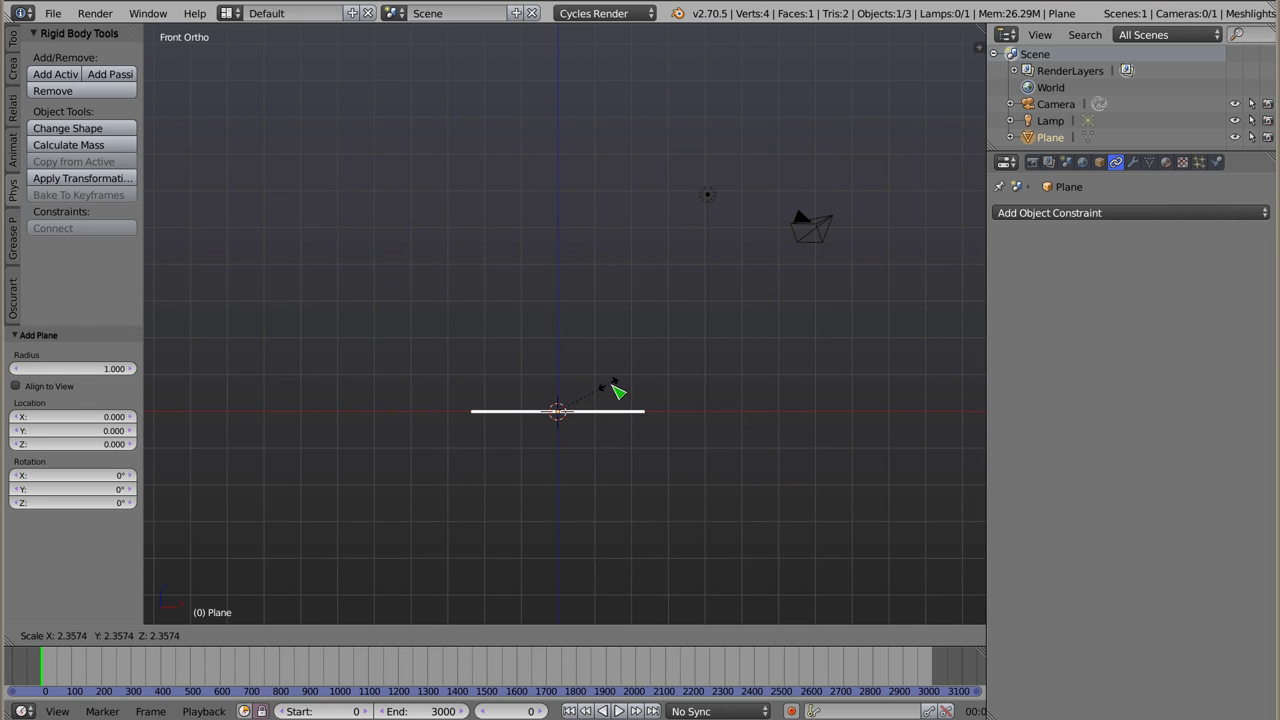
pyautogui.click(630, 390)
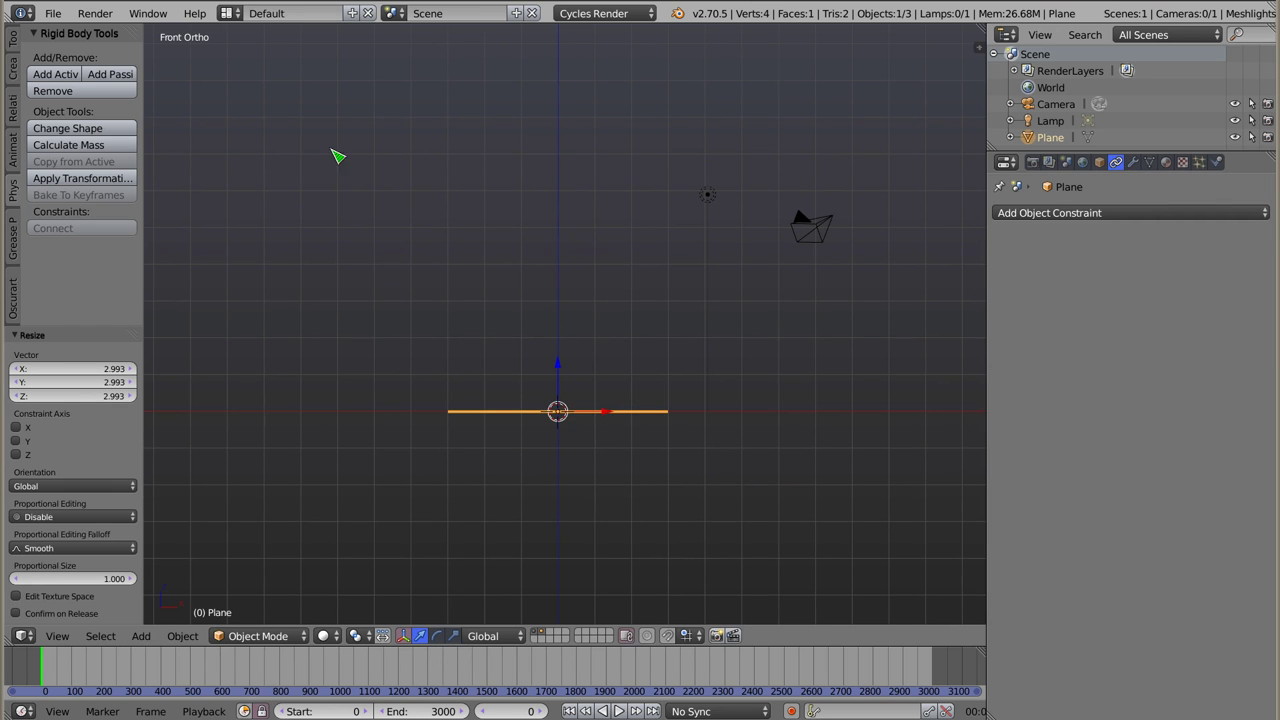
# - Place a cube and a UV sphere side by side above the plane as active rigid bodies
pyautogui.hotkey('shift', 'a')
pyautogui.click(516, 186)
pyautogui.press('g')
pyautogui.click(590, 241)
pyautogui.hotkey('shift', 'a')
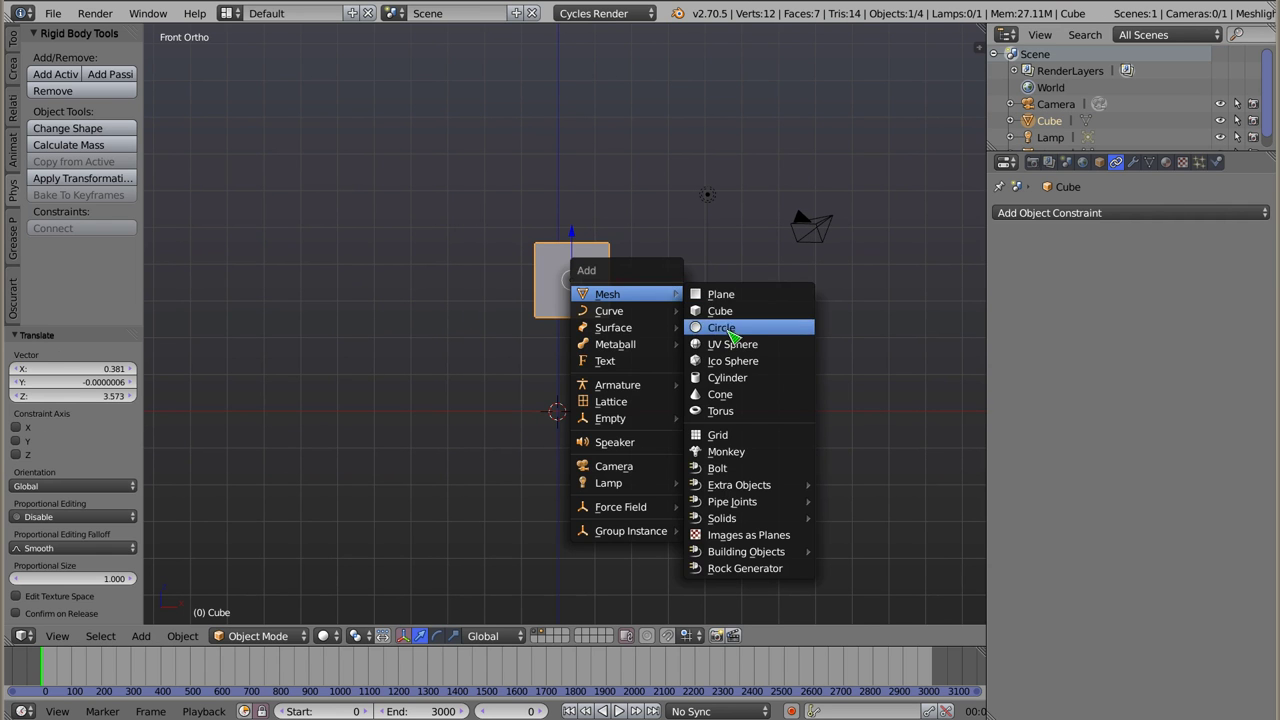
pyautogui.click(735, 344)
pyautogui.press('g')
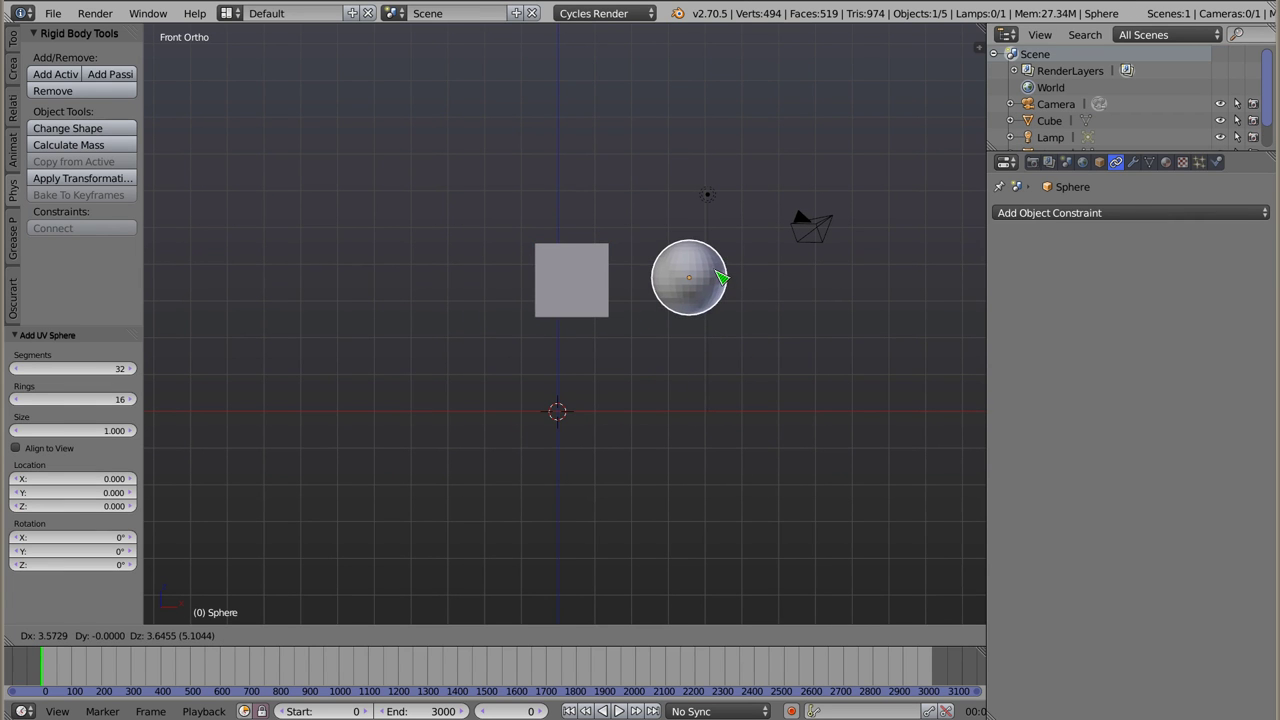
pyautogui.click(722, 280)
pyautogui.keyDown('shift'); pyautogui.rightClick(592, 298); pyautogui.keyUp('shift')
pyautogui.press('g')
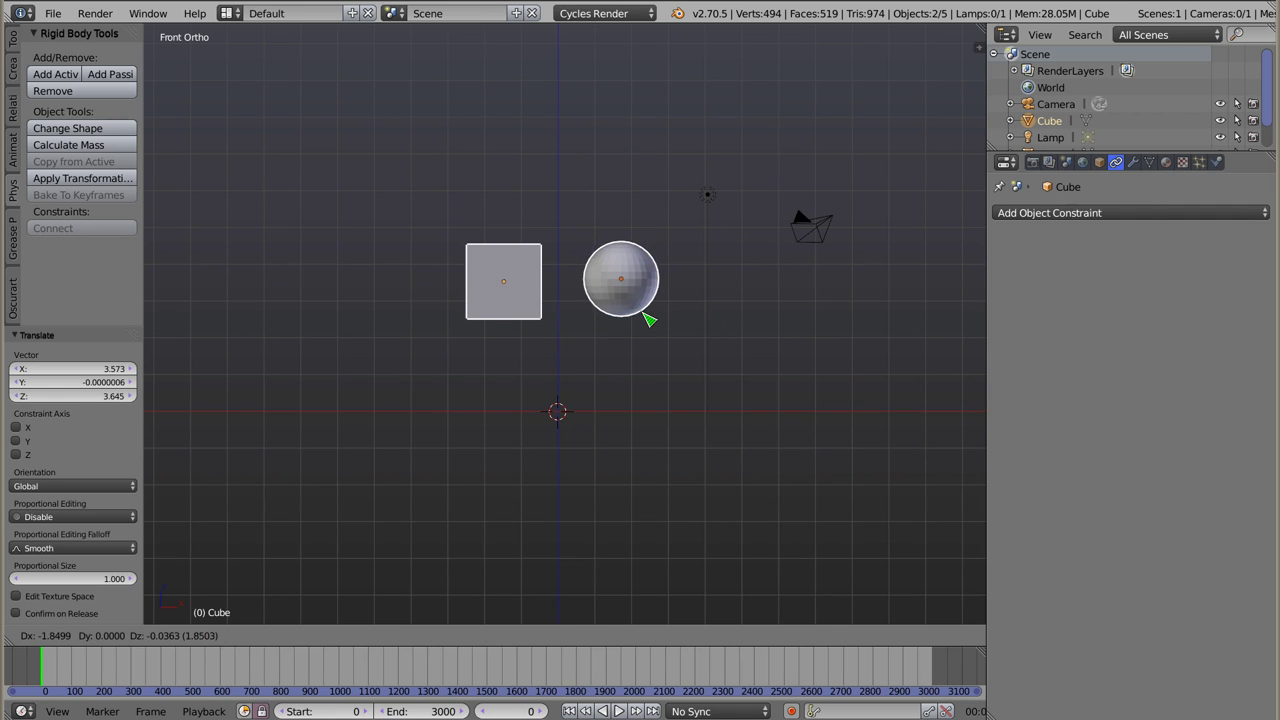
pyautogui.click(642, 316)
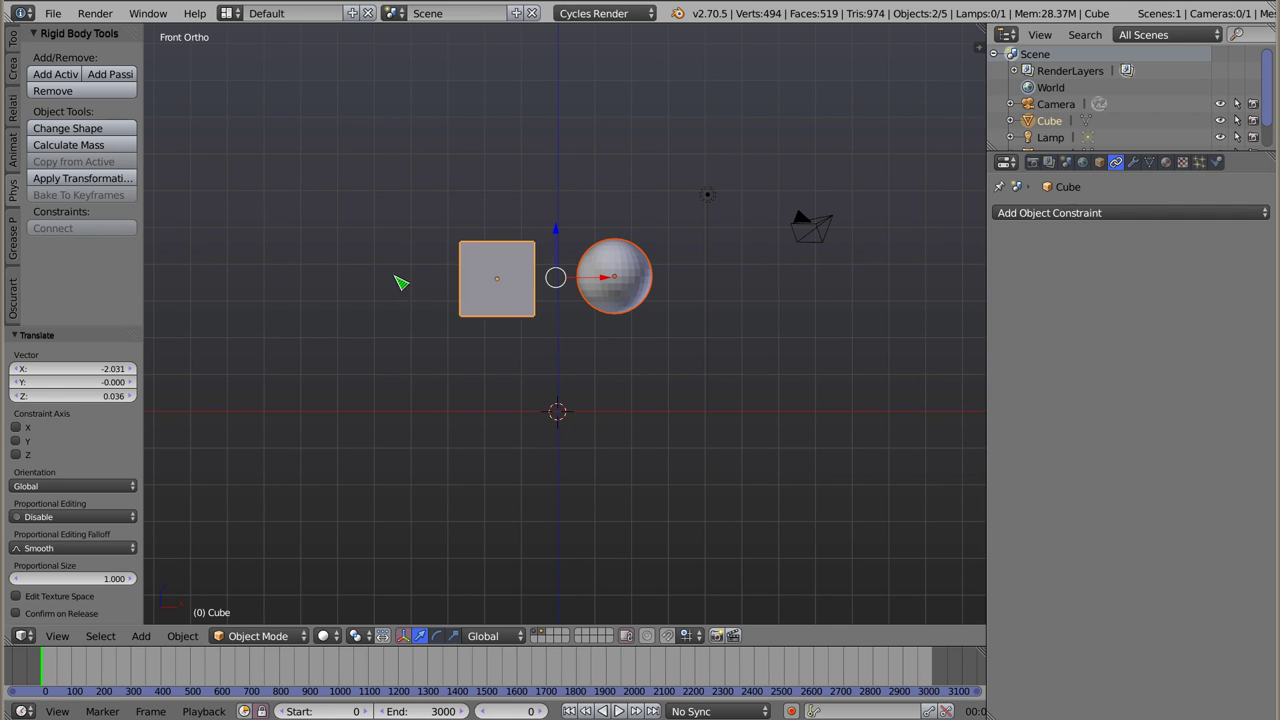
pyautogui.click(64, 75)
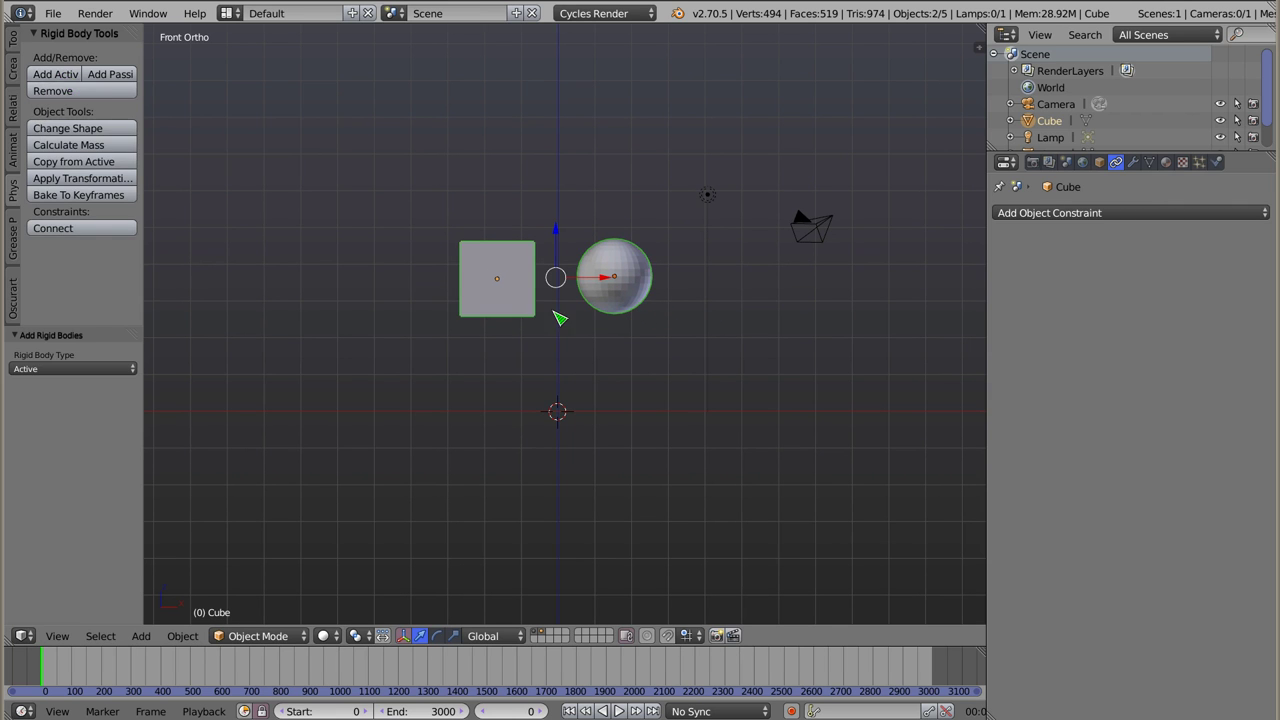
# - Nudge the floor plane vertically, make it a passive rigid body, and play the fall
pyautogui.rightClick(590, 420)
pyautogui.moveTo(606, 370); pyautogui.dragTo(605, 400, button='middle')
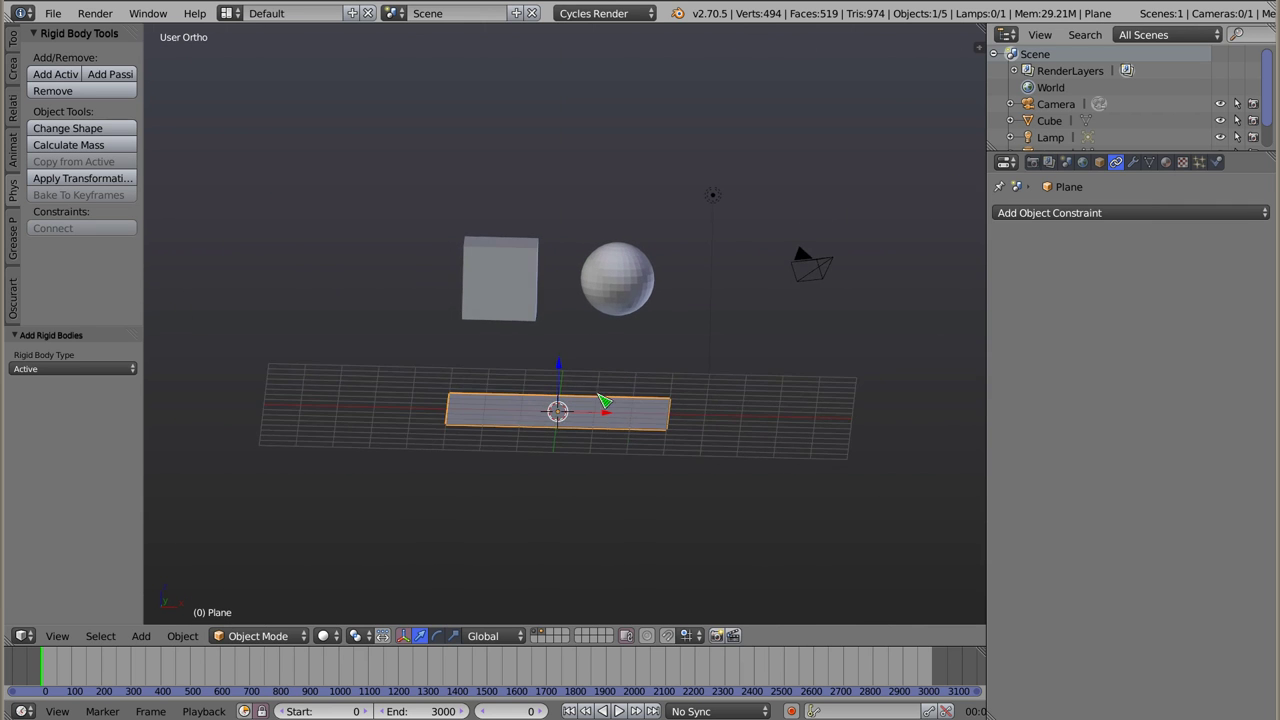
pyautogui.moveTo(535, 317); pyautogui.dragTo(545, 335, button='middle')
pyautogui.press('g')
pyautogui.press('z')
pyautogui.click(566, 372)
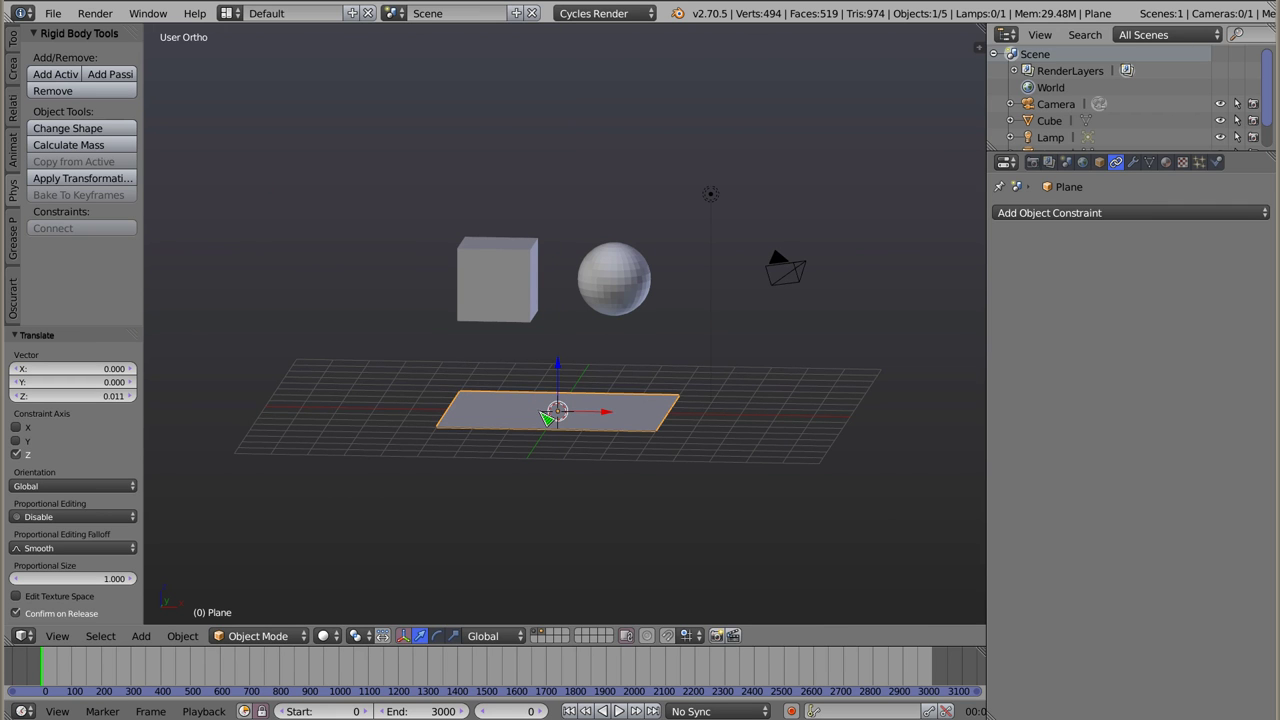
pyautogui.click(112, 77)
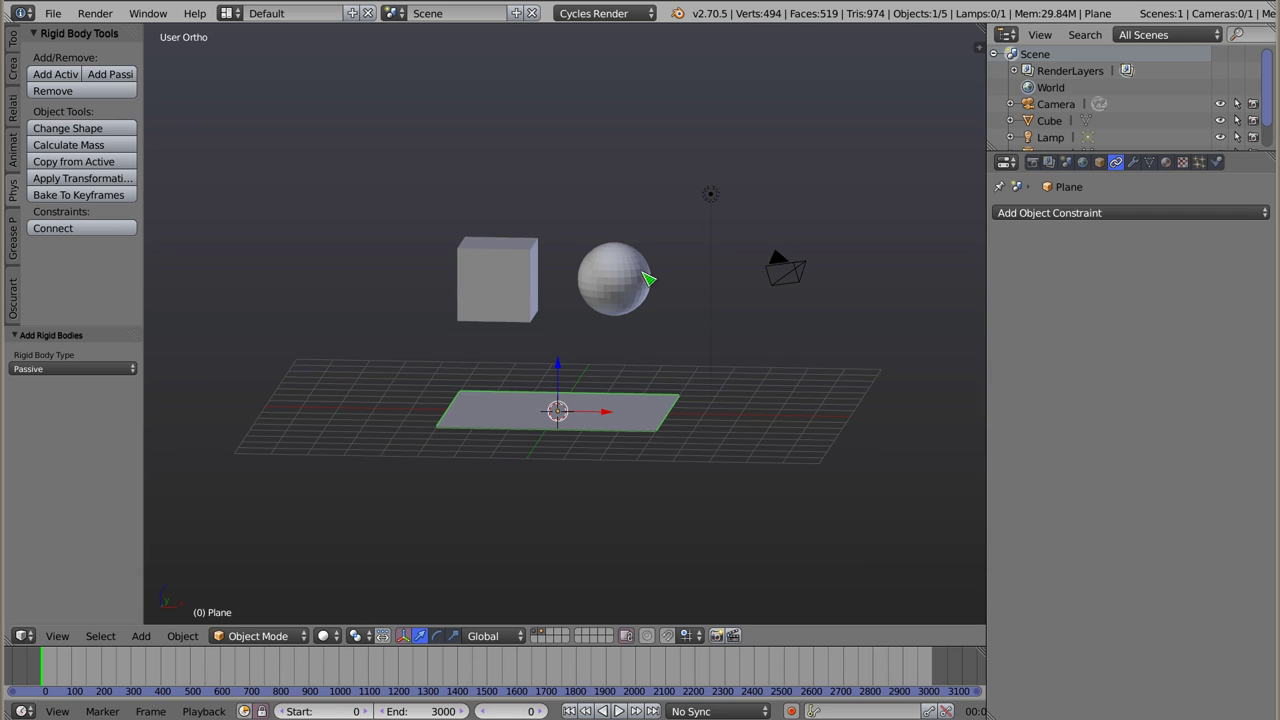
pyautogui.hotkey('alt', 'a')
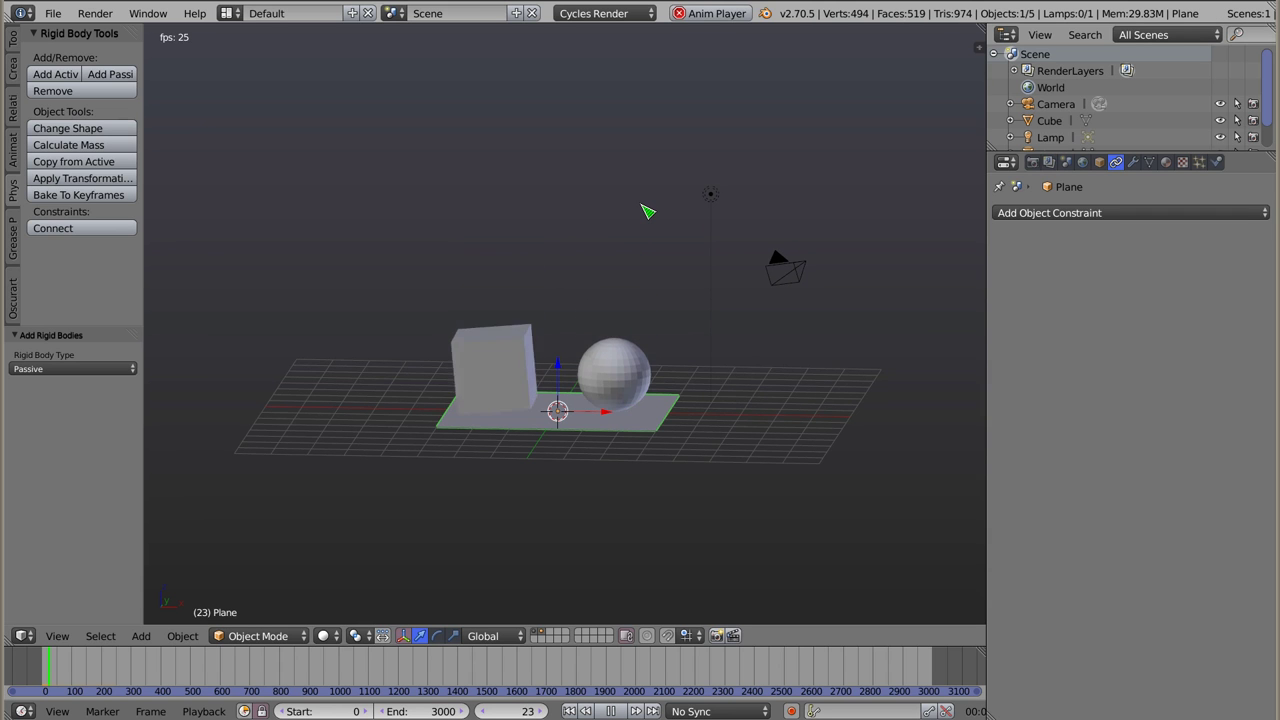
pyautogui.press('Escape')
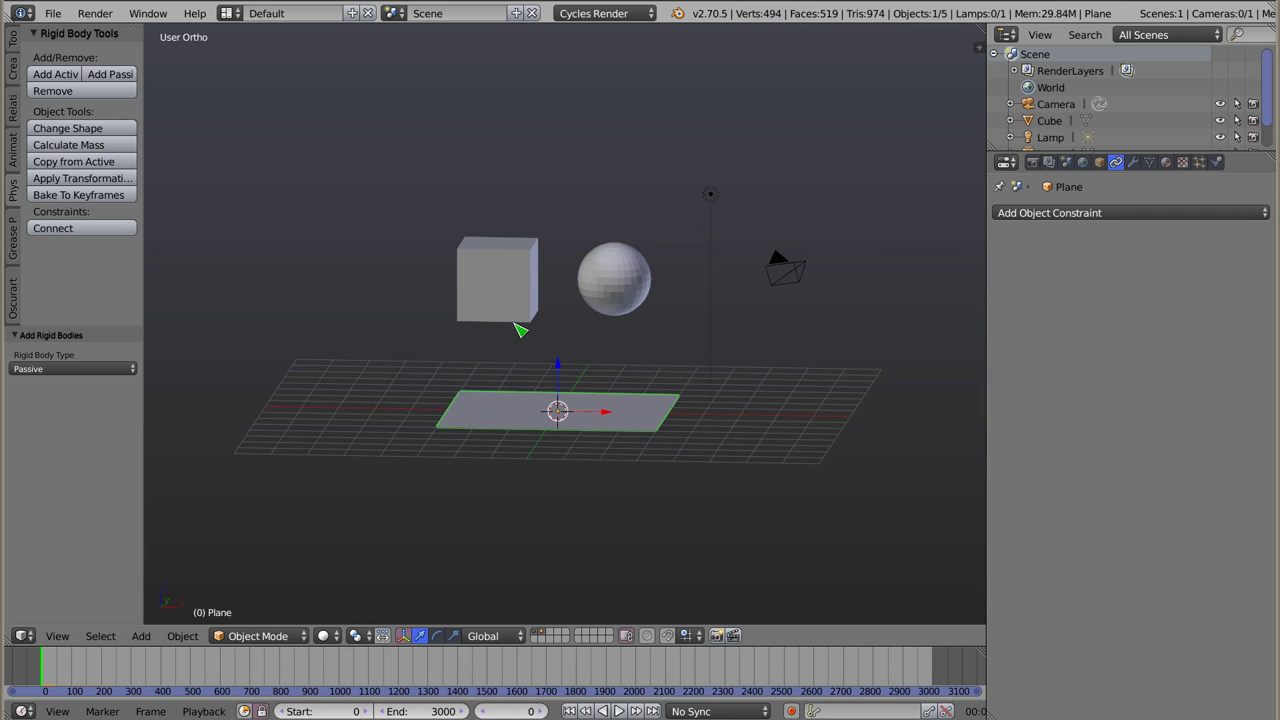
# - Show the cube's rigid body physics settings
pyautogui.rightClick(506, 282)
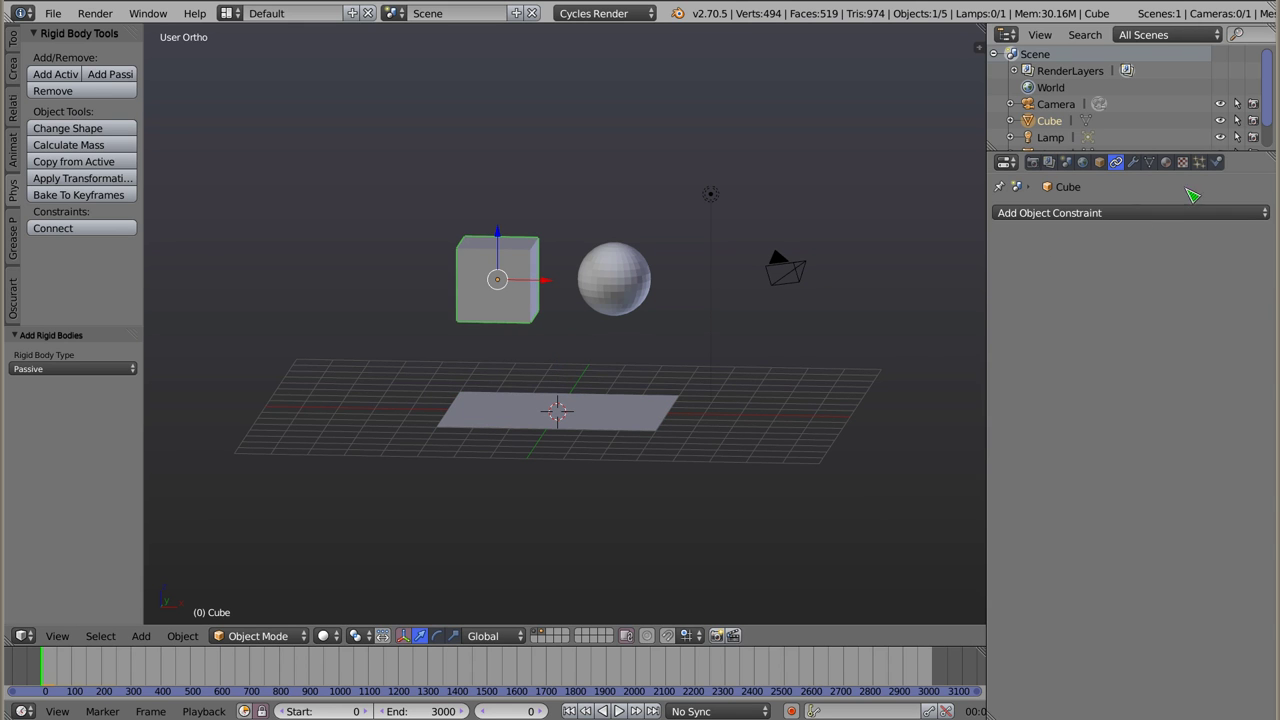
pyautogui.click(1218, 162)
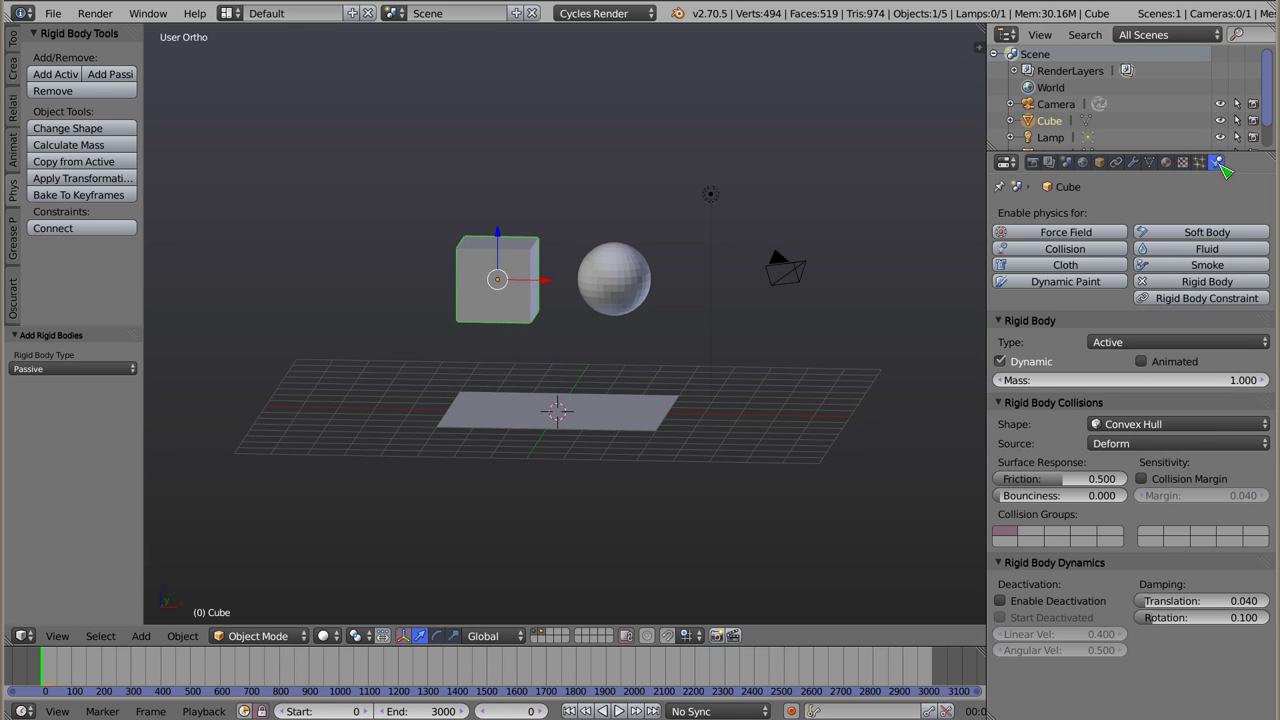
pyautogui.rightClick(615, 265)
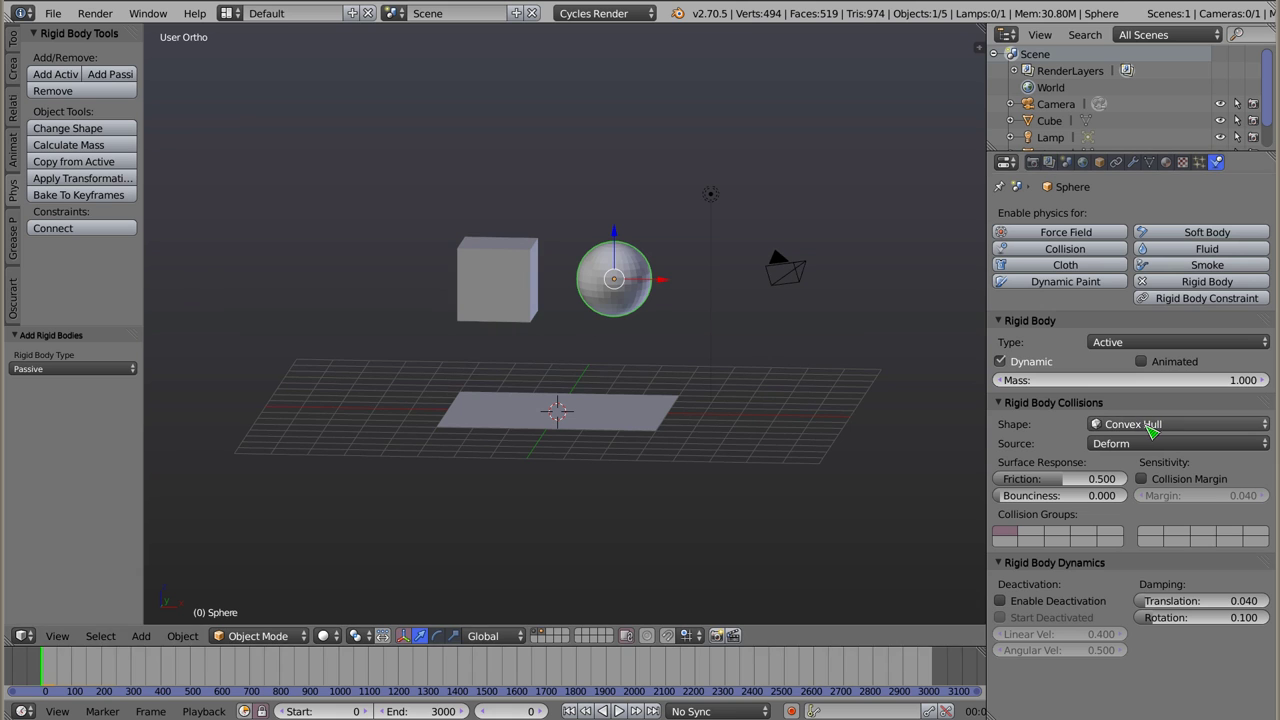
pyautogui.rightClick(500, 277)
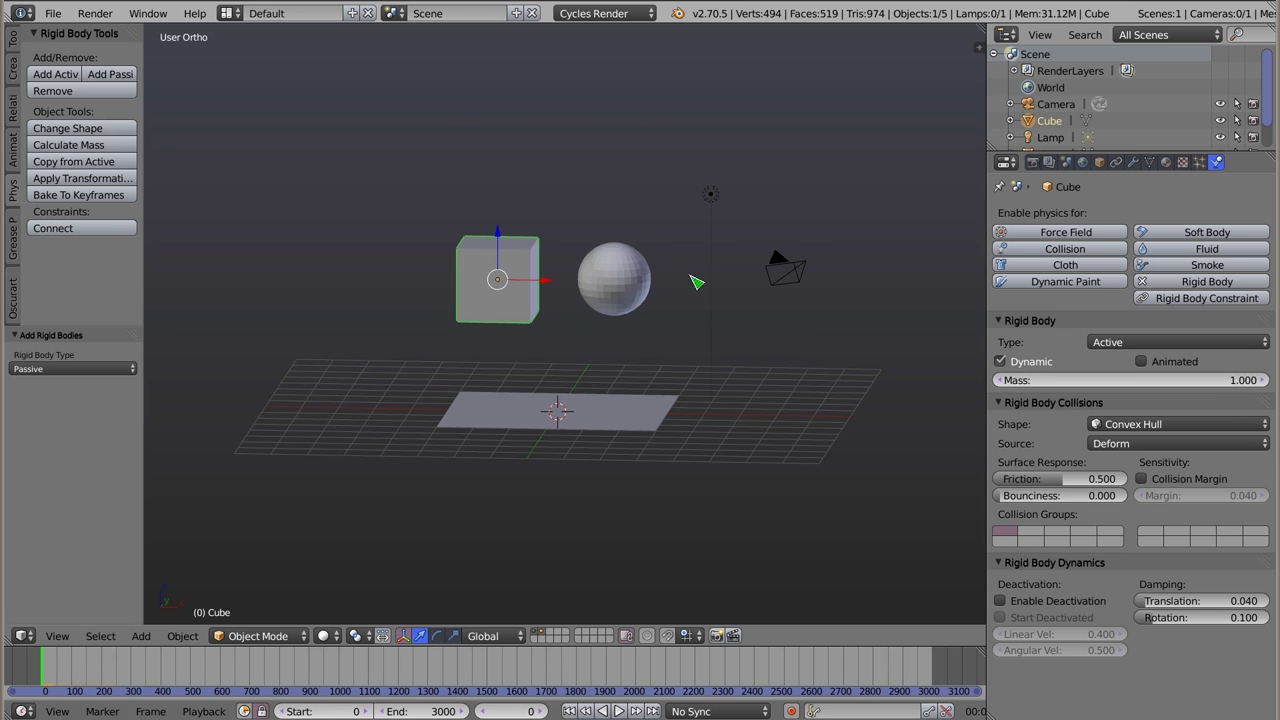
# - Slide the sphere about -0.54 along X toward the cube
pyautogui.rightClick(625, 292)
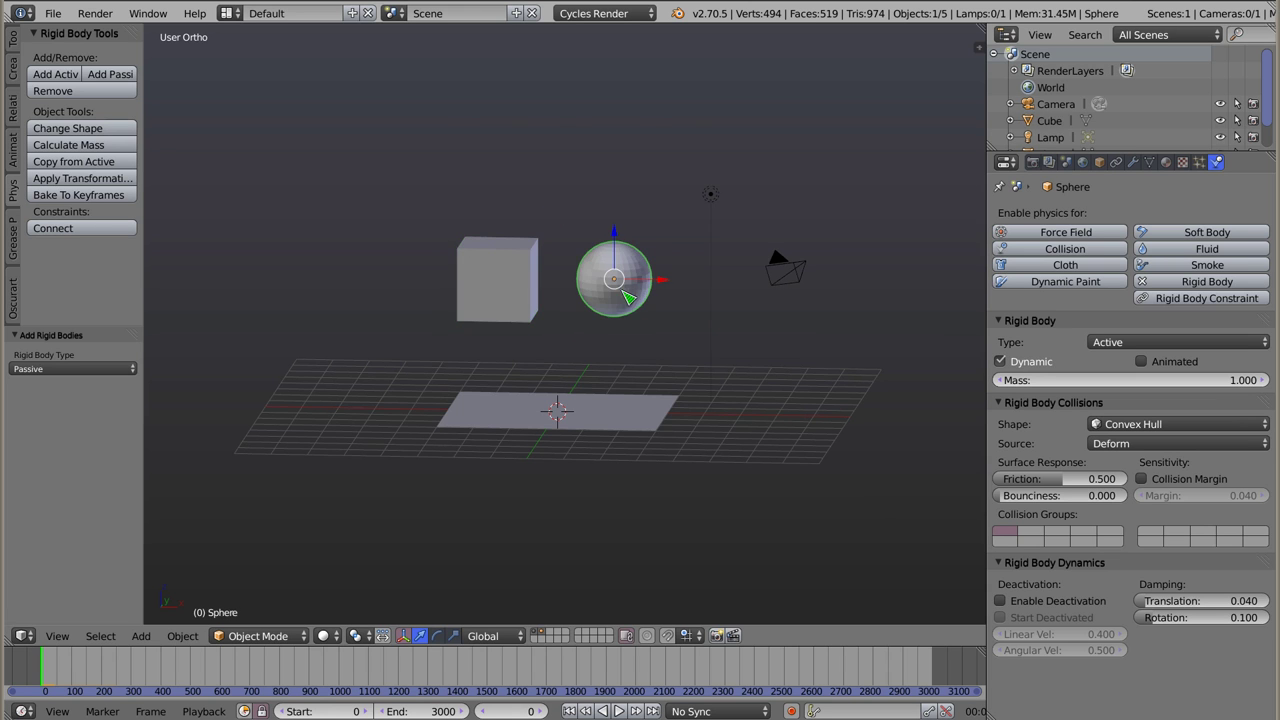
pyautogui.press('g')
pyautogui.press('x')
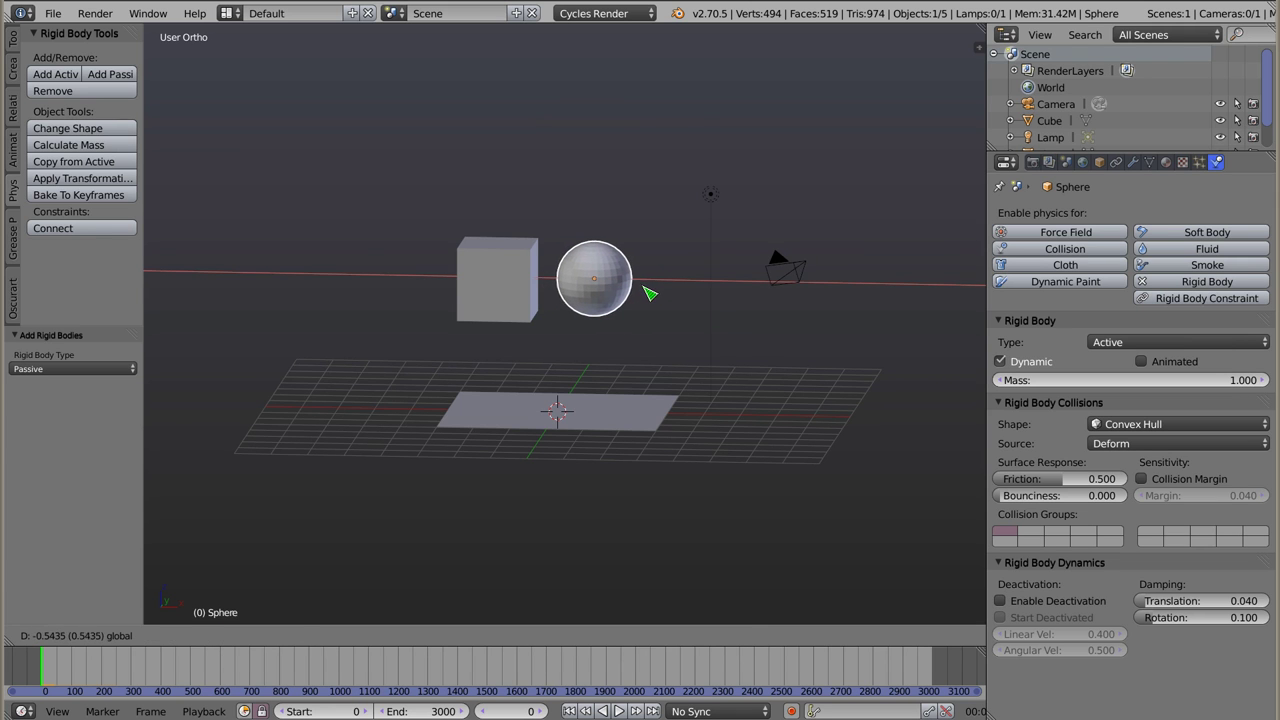
pyautogui.click(643, 291)
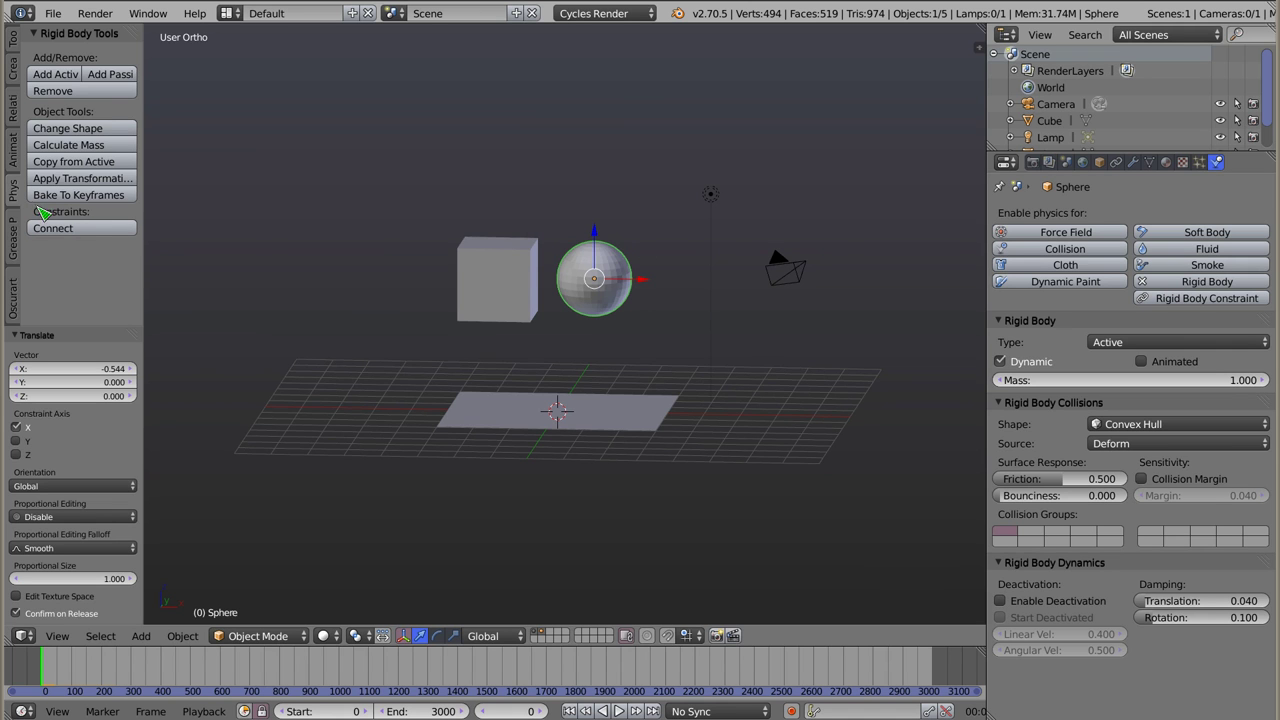
# - Join the sphere and the active cube with a Fixed rigid body constraint
pyautogui.keyDown('shift'); pyautogui.rightClick(503, 290); pyautogui.keyUp('shift')
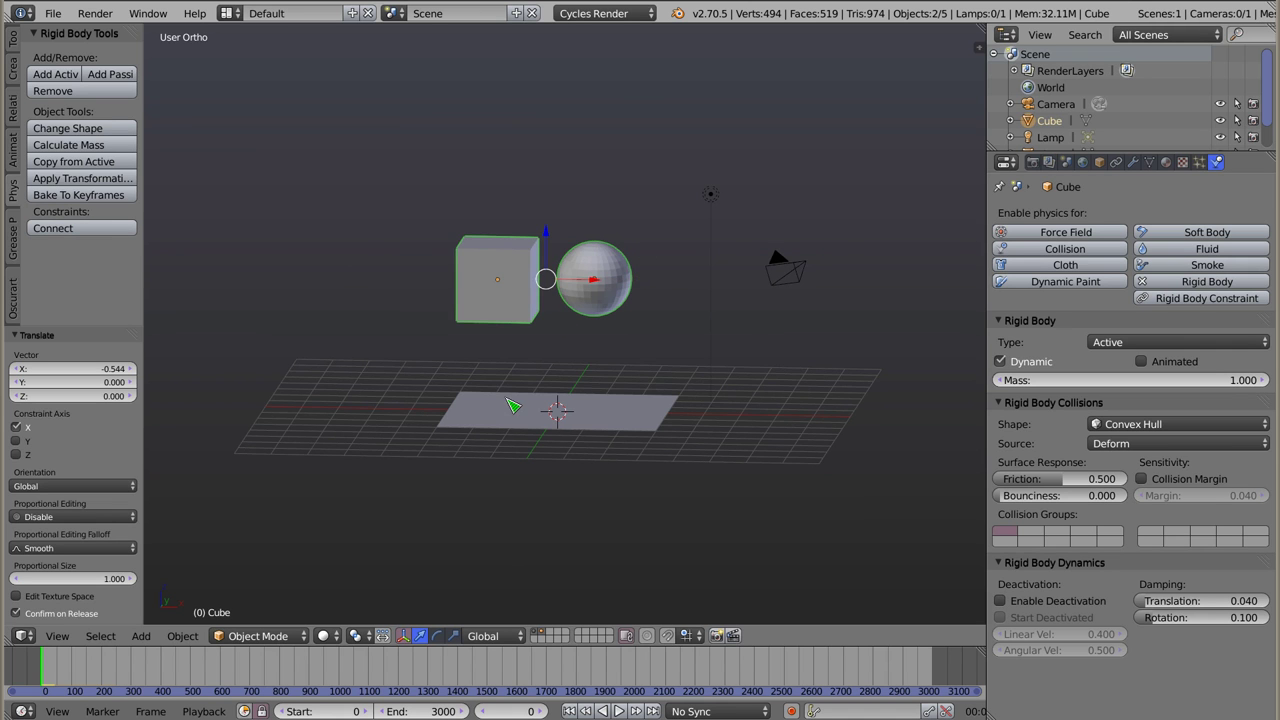
pyautogui.moveTo(544, 312); pyautogui.dragTo(580, 310, button='middle')
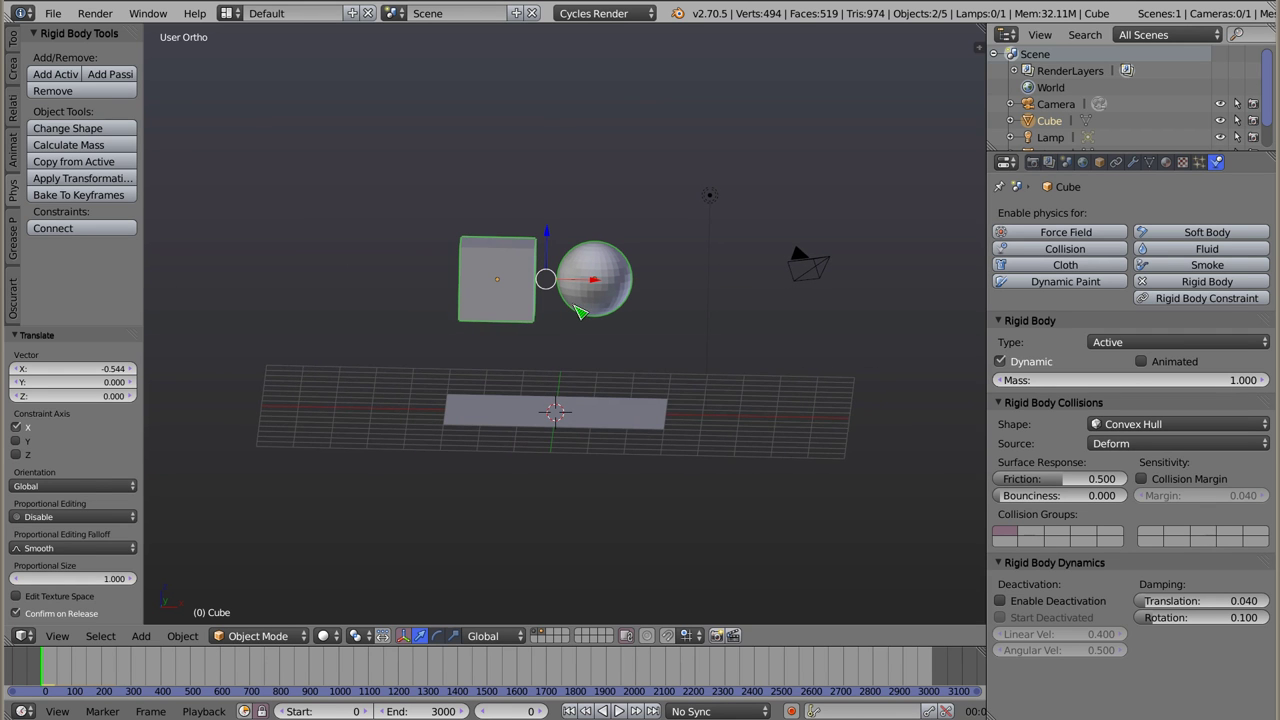
pyautogui.click(101, 230)
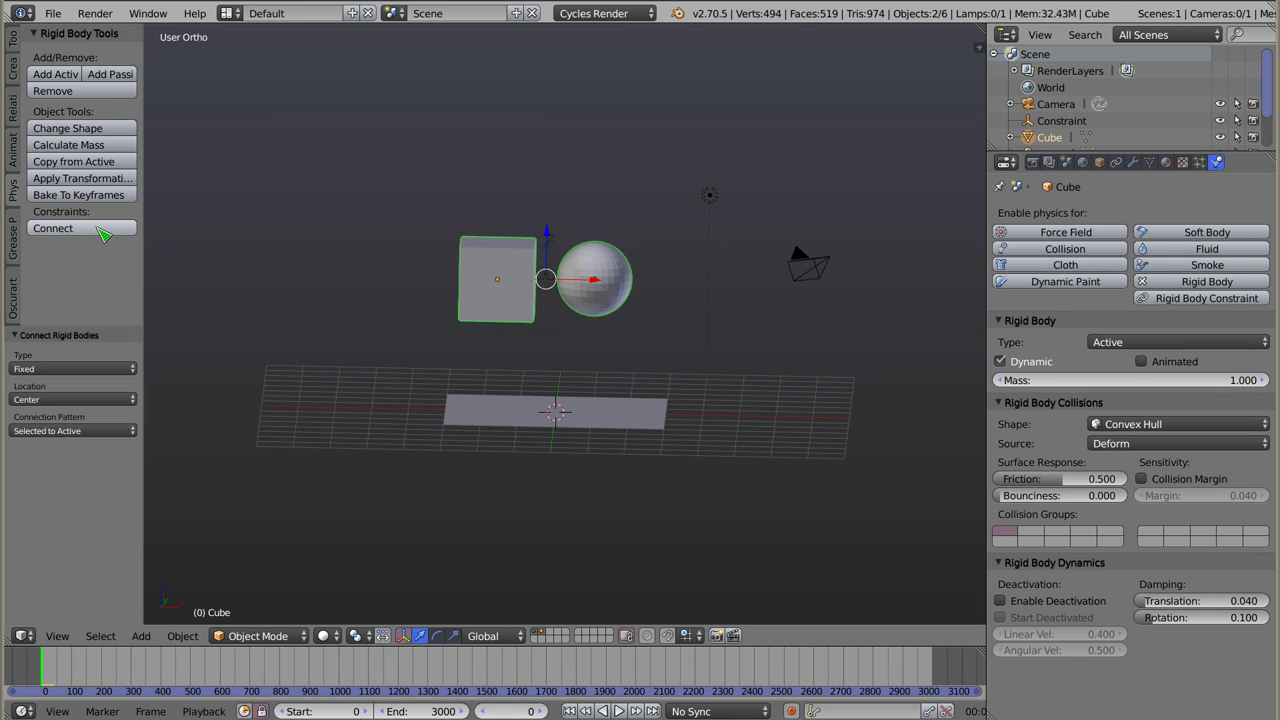
# - Zoom in on the pair in wireframe shading and select the constraint empty
pyautogui.moveTo(537, 277); pyautogui.dragTo(548, 272, button='middle')
pyautogui.scroll(5, 555, 275)
pyautogui.scroll(2, 555, 275)
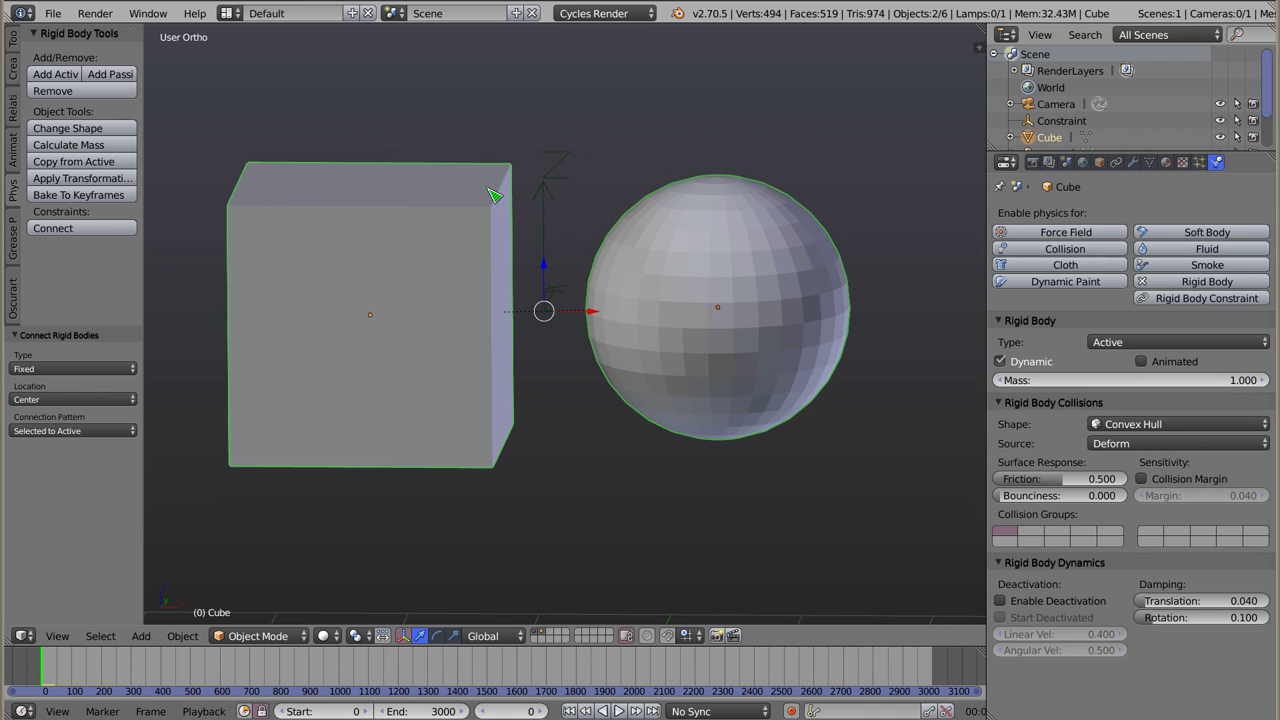
pyautogui.press('z')
pyautogui.moveTo(552, 296)
pyautogui.mouseDown(button='middle')
pyautogui.moveTo(560, 366)
pyautogui.moveTo(566, 340)
pyautogui.mouseUp(button='middle')
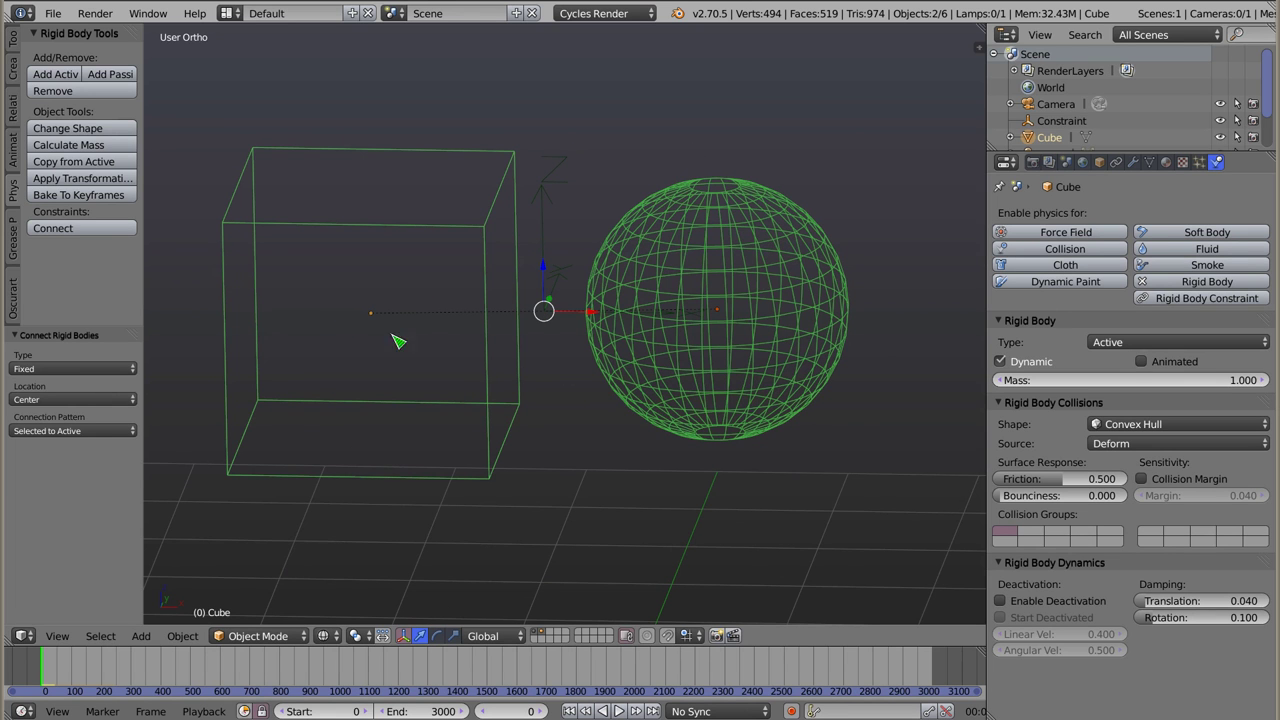
pyautogui.rightClick(546, 196)
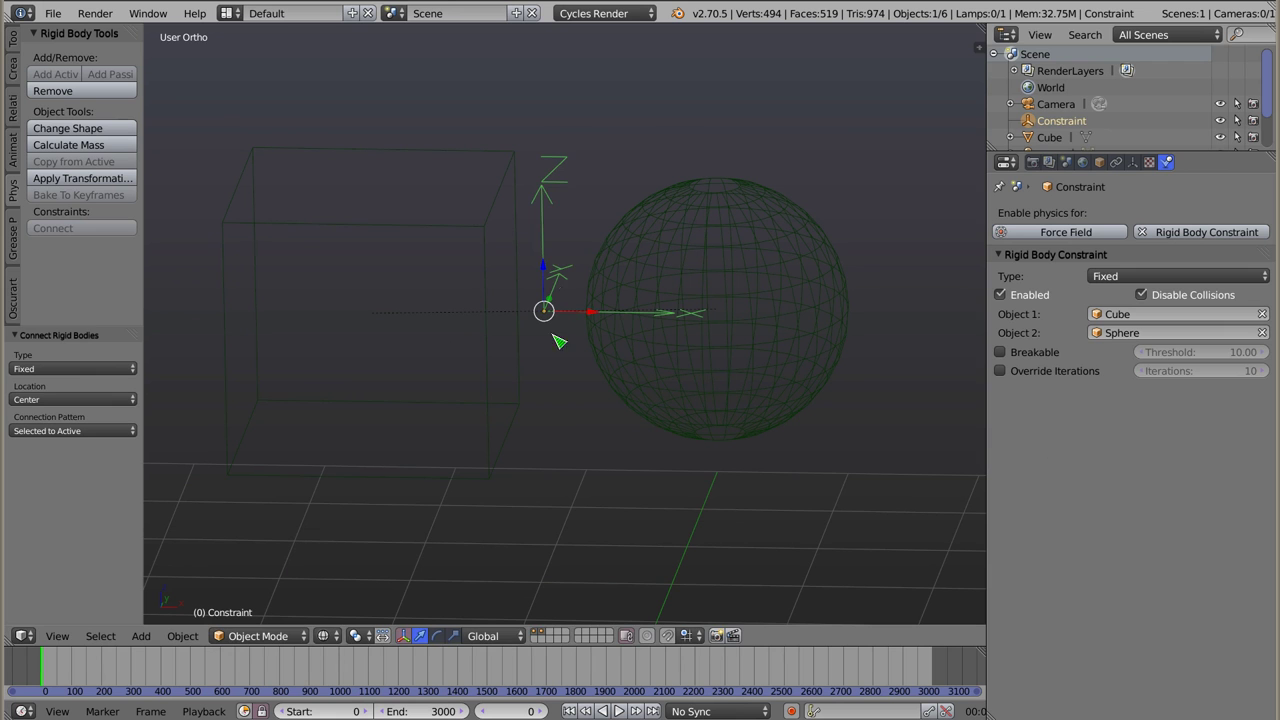
# - Lift the constraint empty about 1 unit above the cube and sphere, then return to solid shading
pyautogui.press('g')
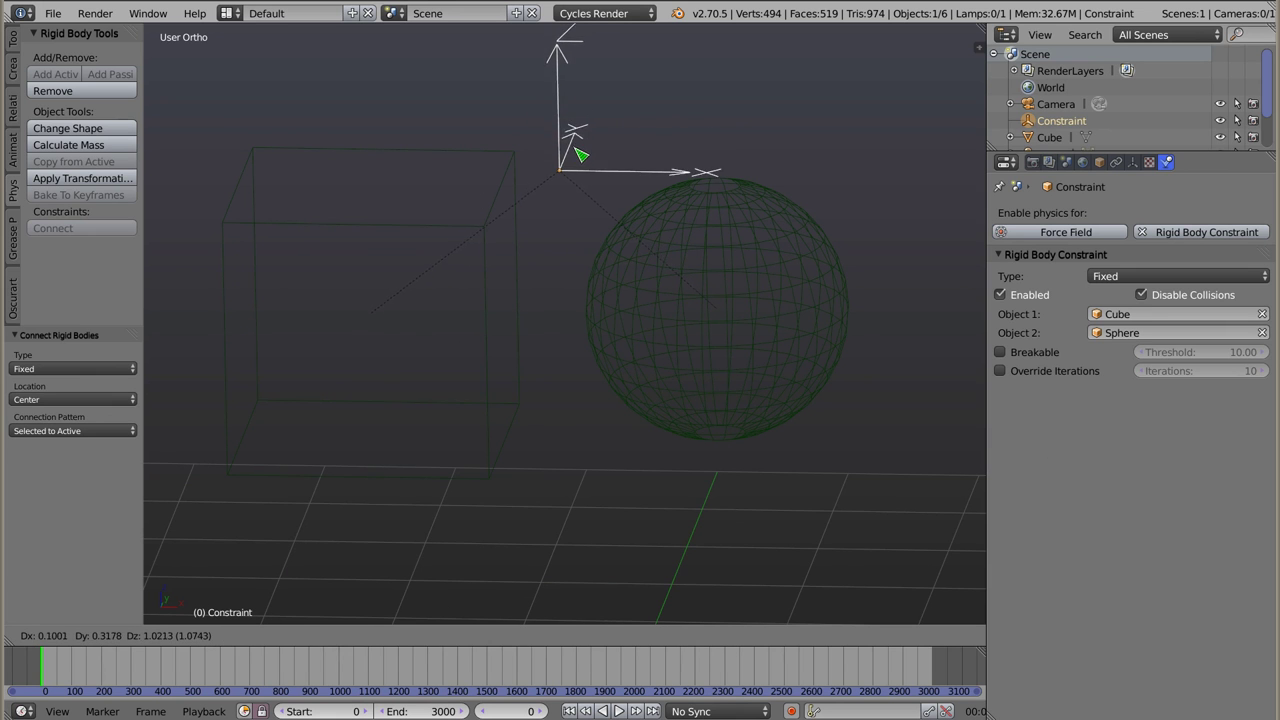
pyautogui.click(582, 156)
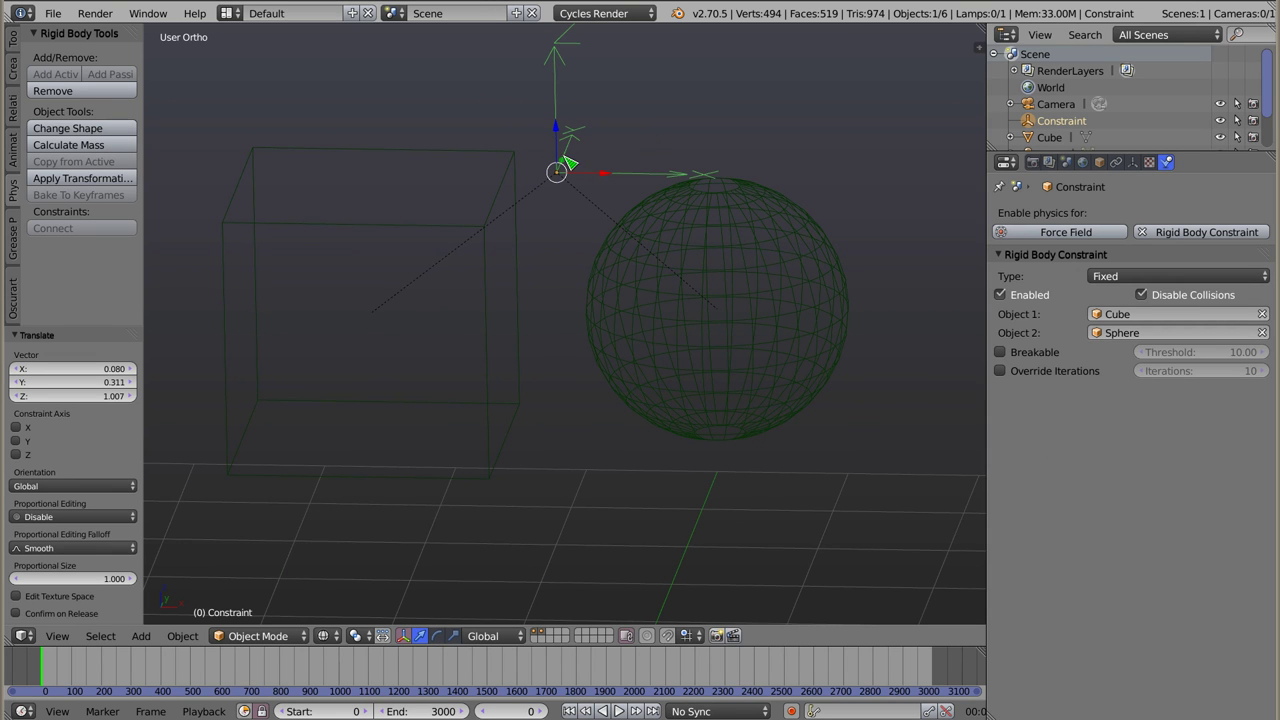
pyautogui.scroll(-3, 555, 322)
pyautogui.press('KP_8')
pyautogui.press('KP_8')
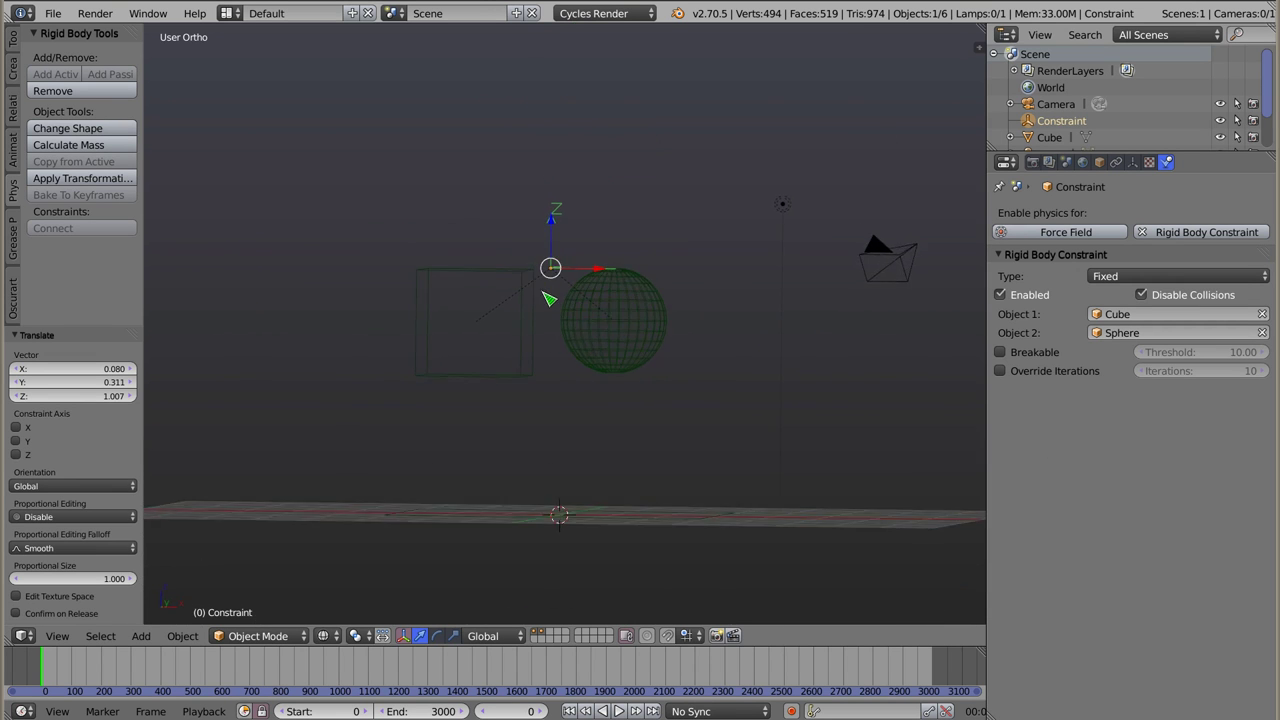
pyautogui.press('KP_8')
pyautogui.press('z')
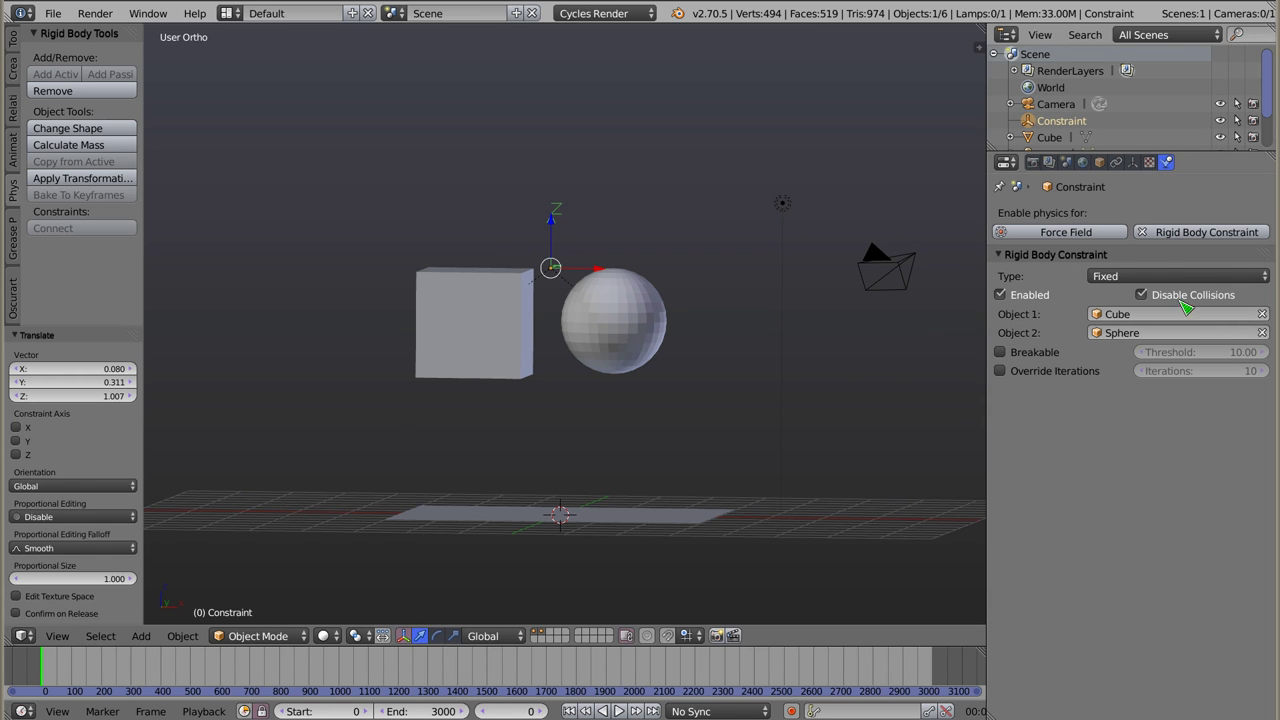
# - Select the sphere and run a first playback of the simulation
pyautogui.rightClick(634, 323)
pyautogui.rightClick(510, 320)
pyautogui.rightClick(664, 328)
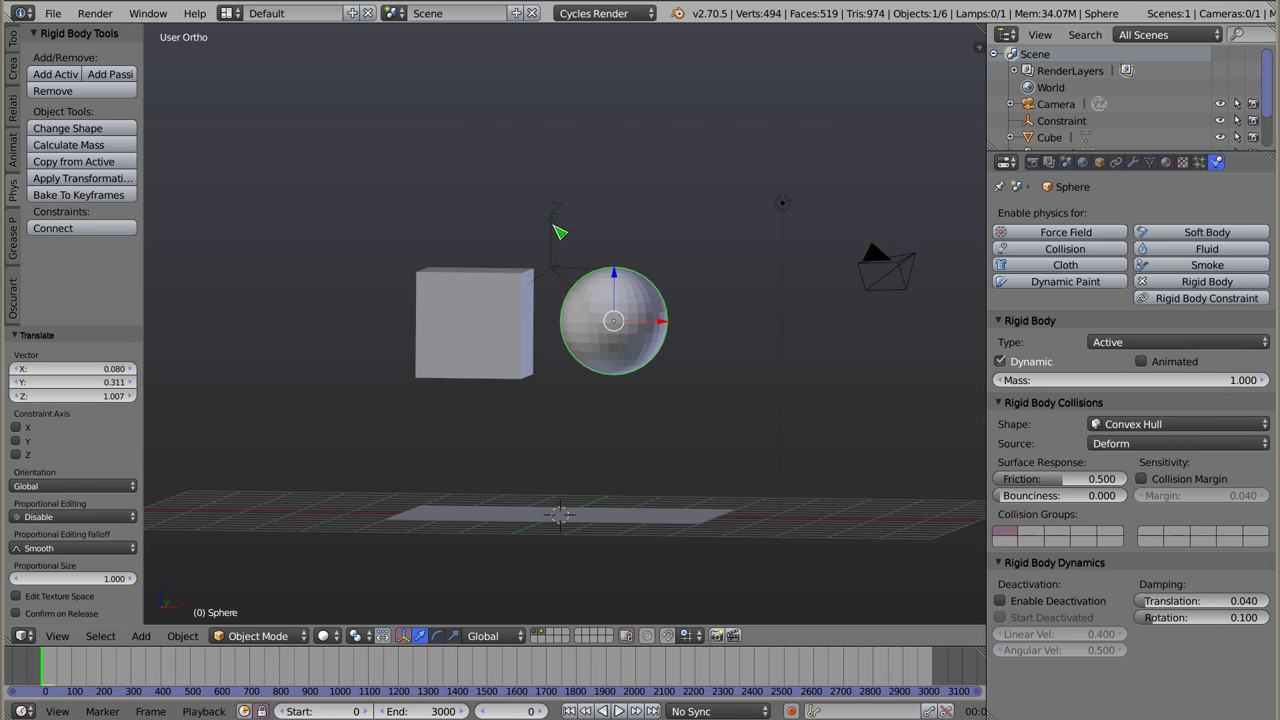
pyautogui.hotkey('alt', 'a')
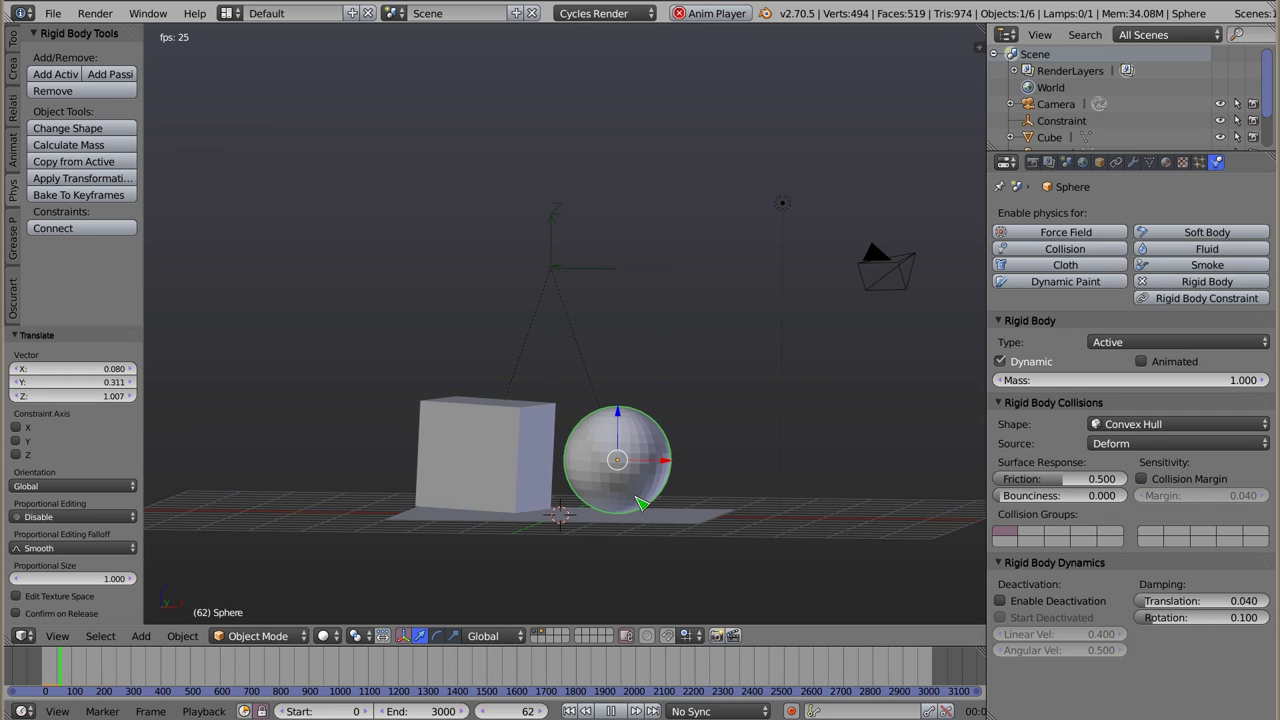
pyautogui.press('Escape')
# - Raise the sphere about 1.95 units, level with the cube's top, and replay the fall
pyautogui.moveTo(568, 463); pyautogui.dragTo(585, 428, button='middle')
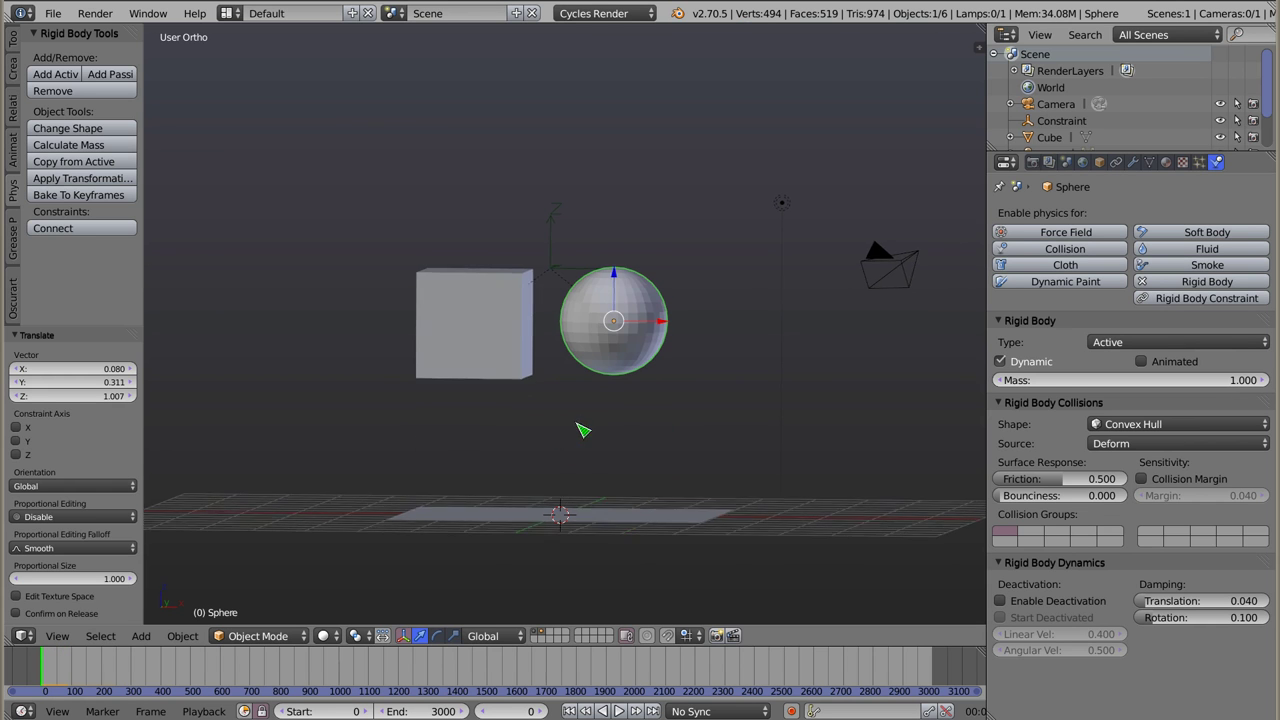
pyautogui.press('g')
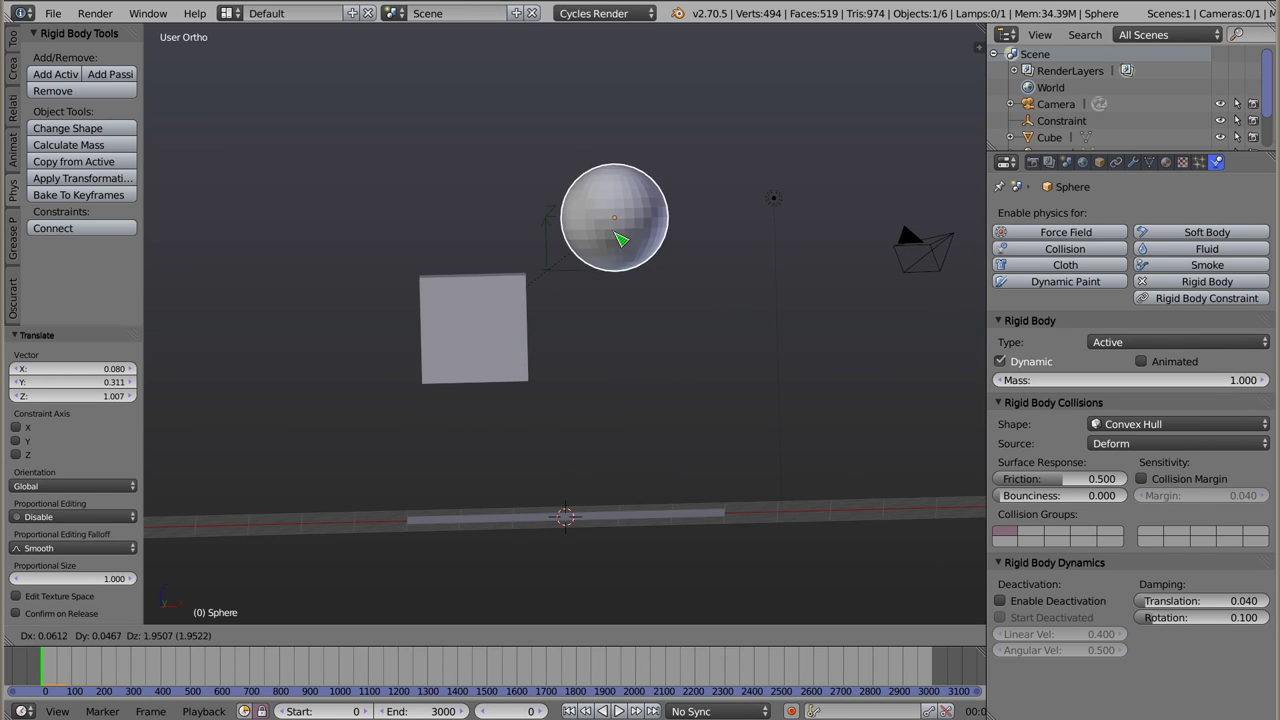
pyautogui.click(614, 243)
pyautogui.moveTo(531, 337)
pyautogui.mouseDown(button='middle')
pyautogui.moveTo(486, 371)
pyautogui.moveTo(617, 277)
pyautogui.mouseUp(button='middle')
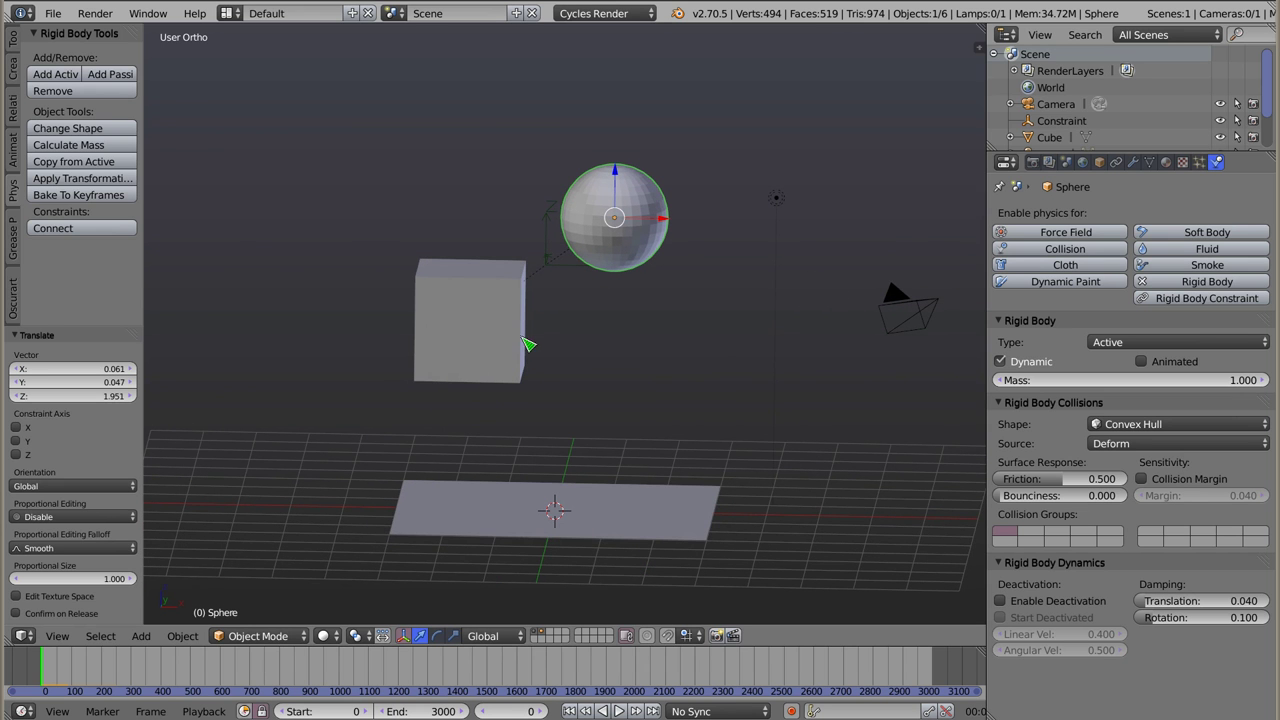
pyautogui.hotkey('alt', 'a')
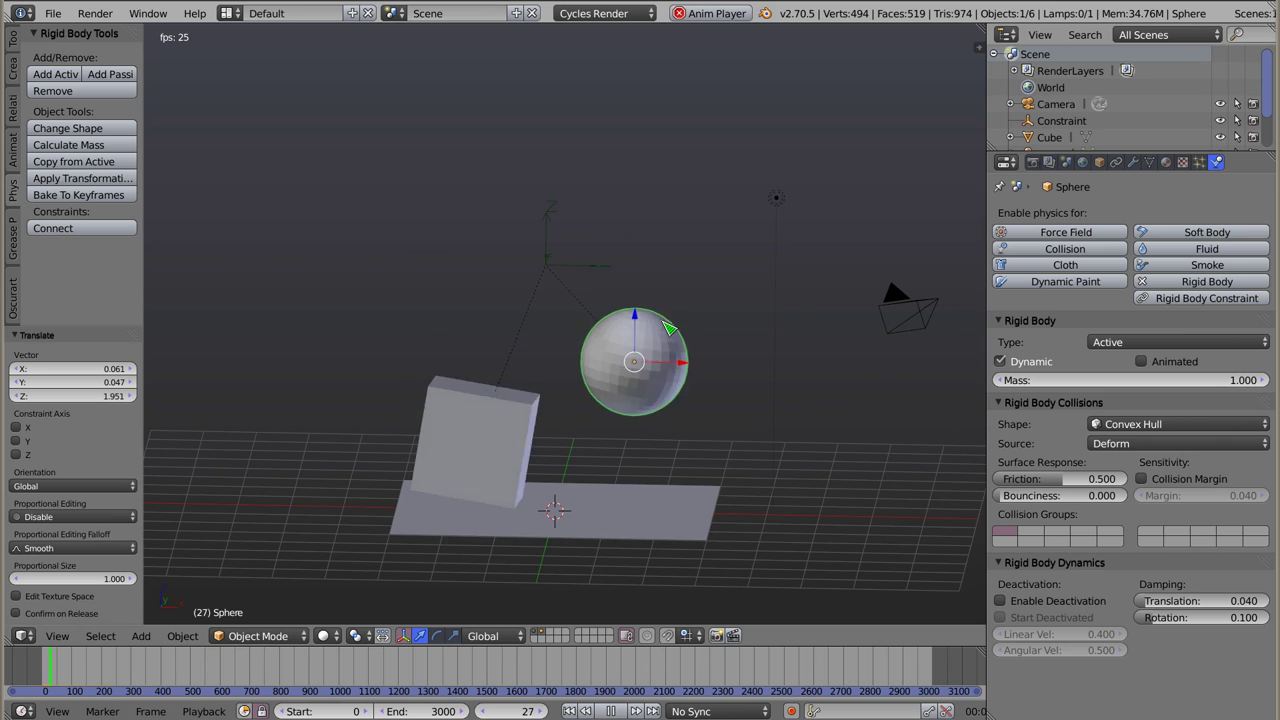
pyautogui.press('Escape')
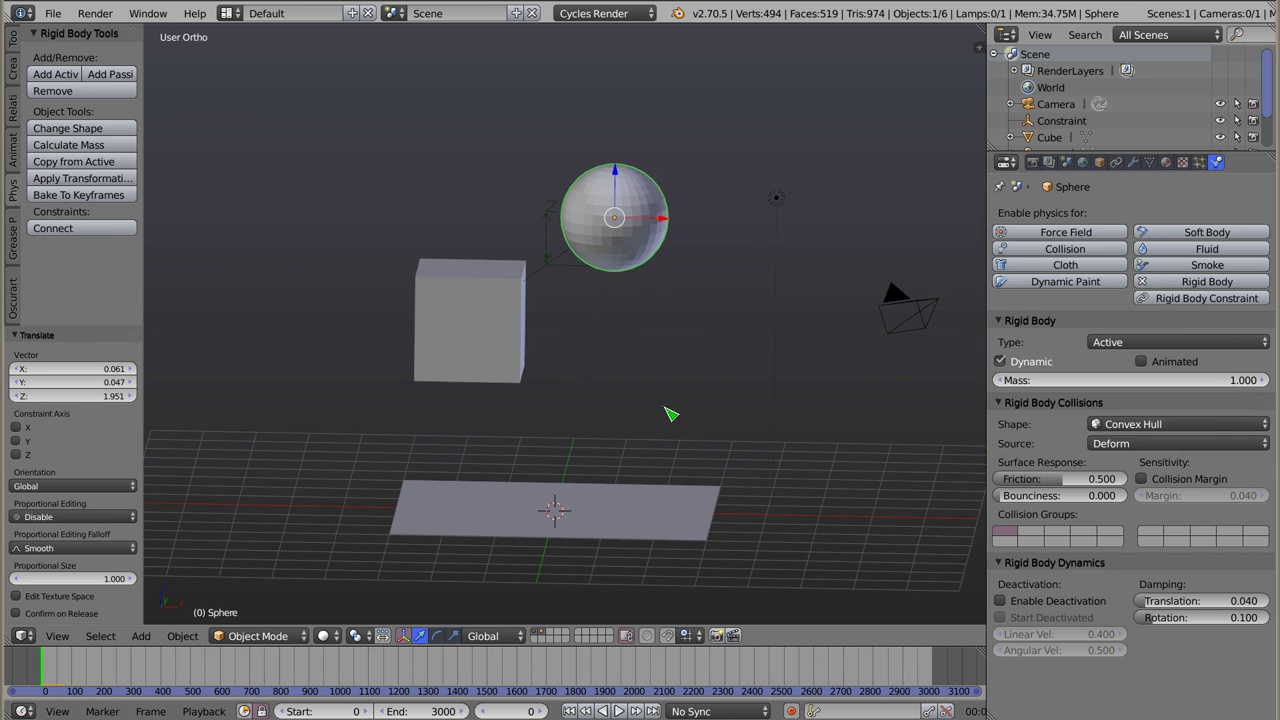
# - Duplicate the sphere above the cube's left side (offset X -3.637, Z 0.690) and preview the drop
pyautogui.hotkey('shift', 'd')
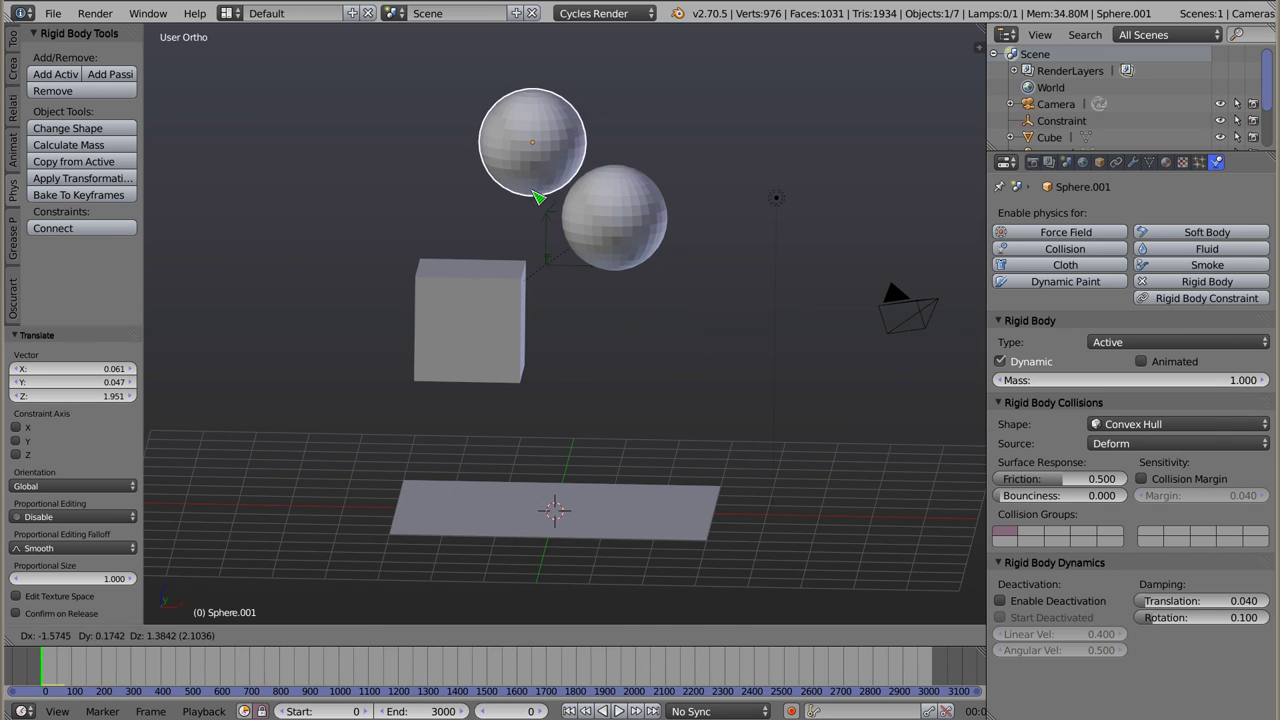
pyautogui.click(449, 229)
pyautogui.hotkey('alt', 'a')
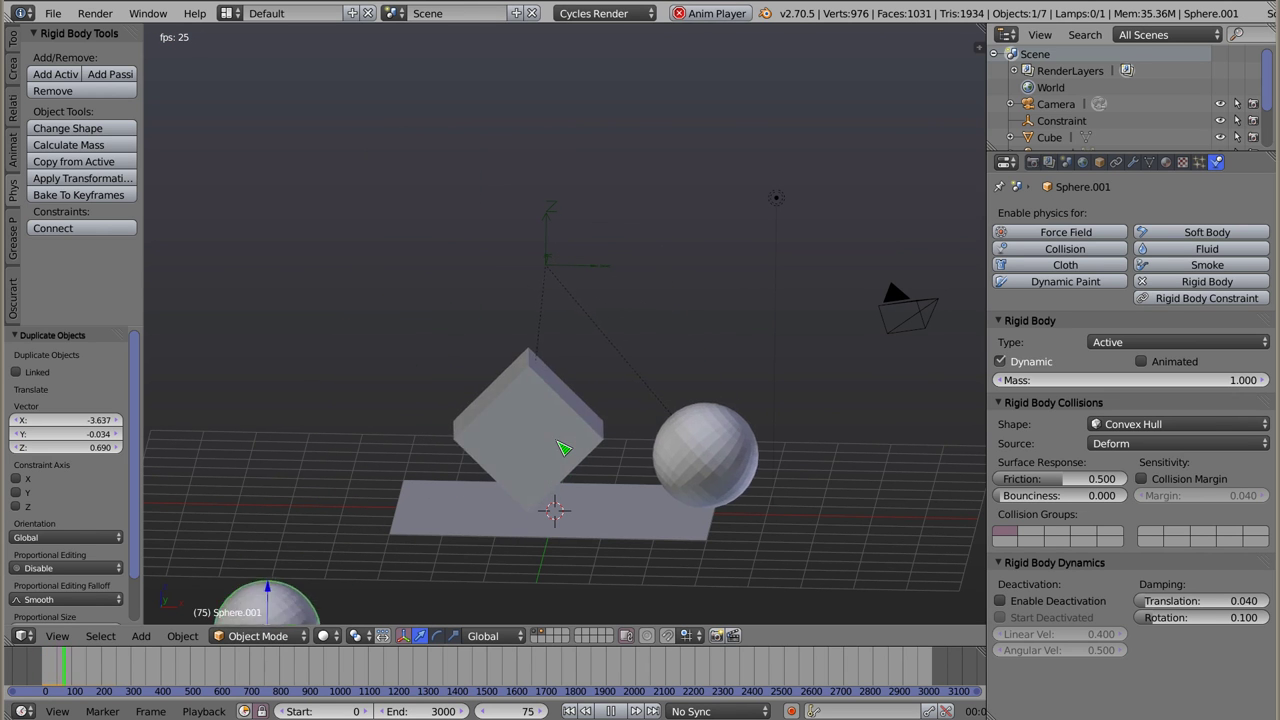
pyautogui.press('Escape')
pyautogui.rightClick(497, 315)
pyautogui.rightClick(648, 220)
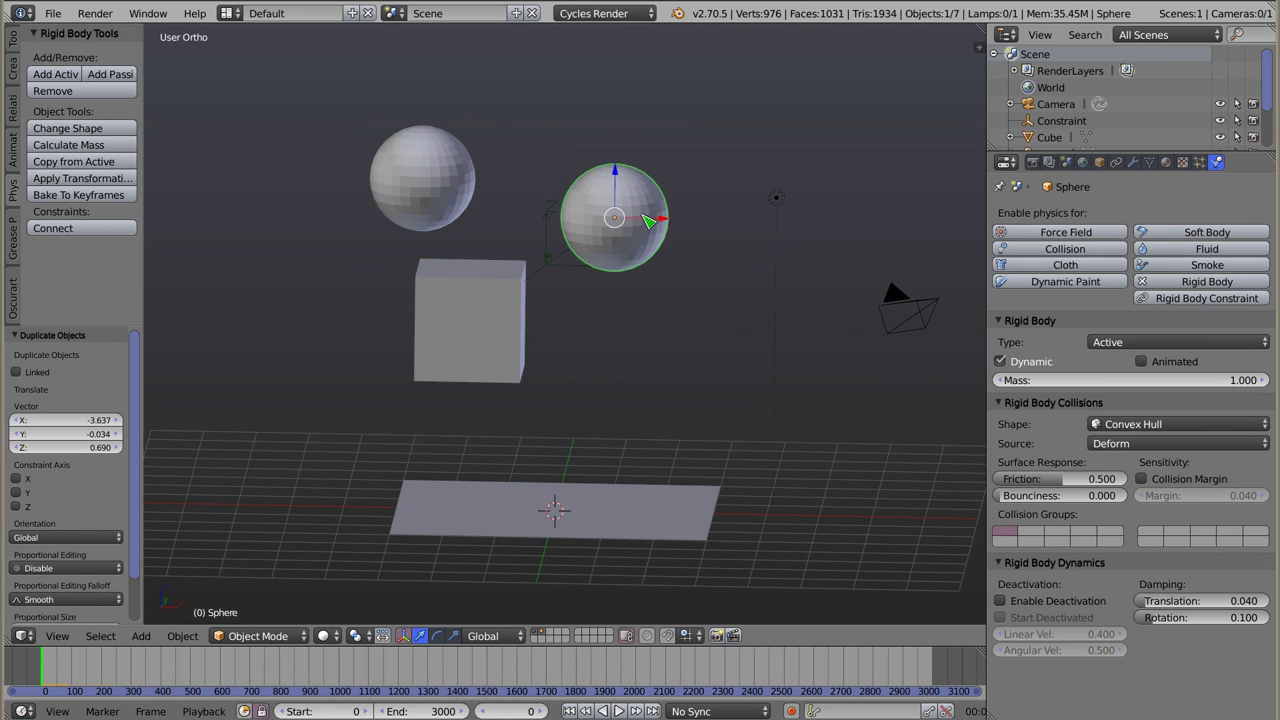
pyautogui.moveTo(545, 258)
pyautogui.mouseDown(button='middle')
pyautogui.moveTo(557, 277)
pyautogui.moveTo(551, 234)
pyautogui.mouseUp(button='middle')
# - Shift the first constraint empty to the right and replay the simulation
pyautogui.rightClick(535, 258)
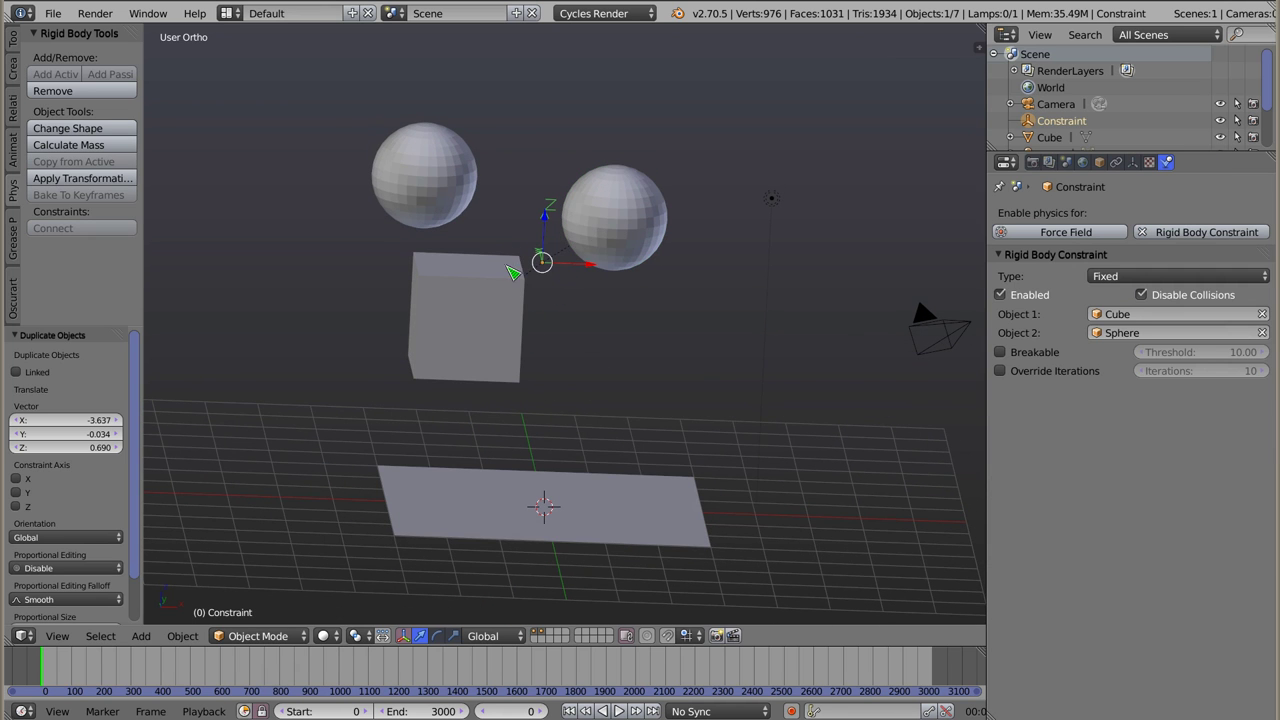
pyautogui.moveTo(633, 243); pyautogui.dragTo(703, 395, button='right')
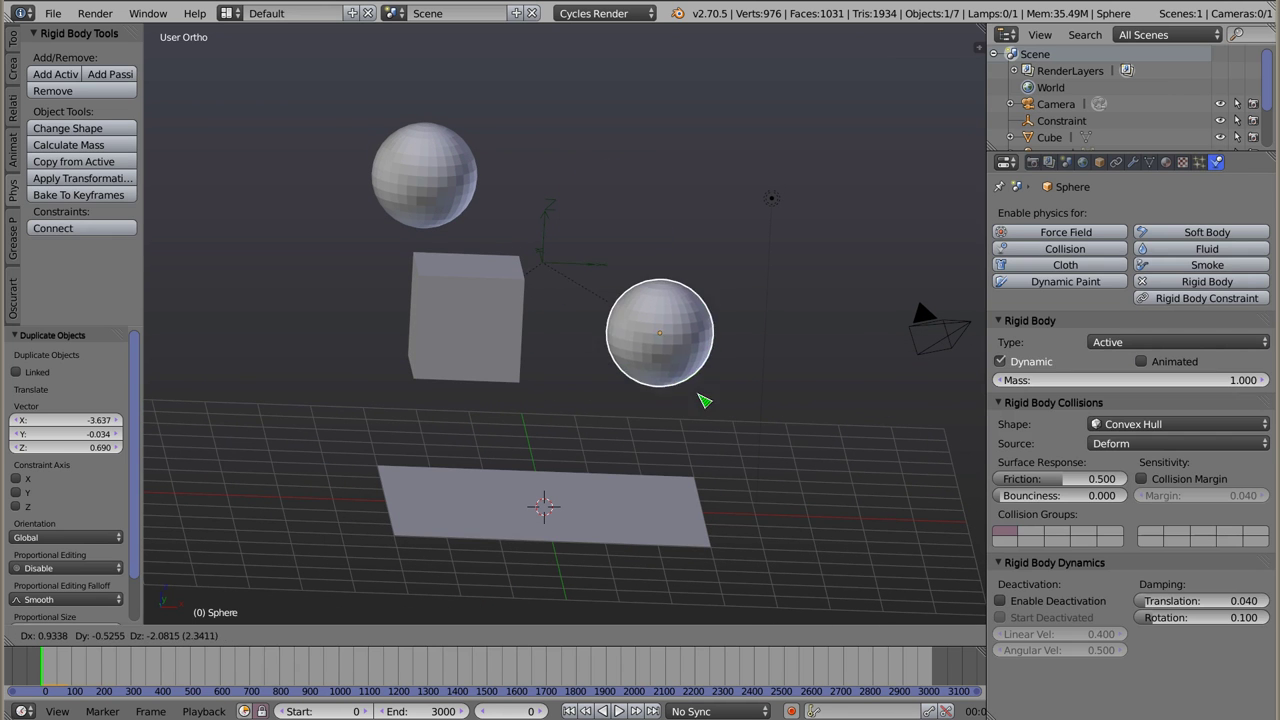
pyautogui.moveTo(570, 275); pyautogui.dragTo(740, 249, button='right')
pyautogui.click(740, 249)
pyautogui.moveTo(508, 388)
pyautogui.mouseDown(button='middle')
pyautogui.moveTo(491, 440)
pyautogui.moveTo(480, 371)
pyautogui.mouseUp(button='middle')
pyautogui.hotkey('alt', 'a')
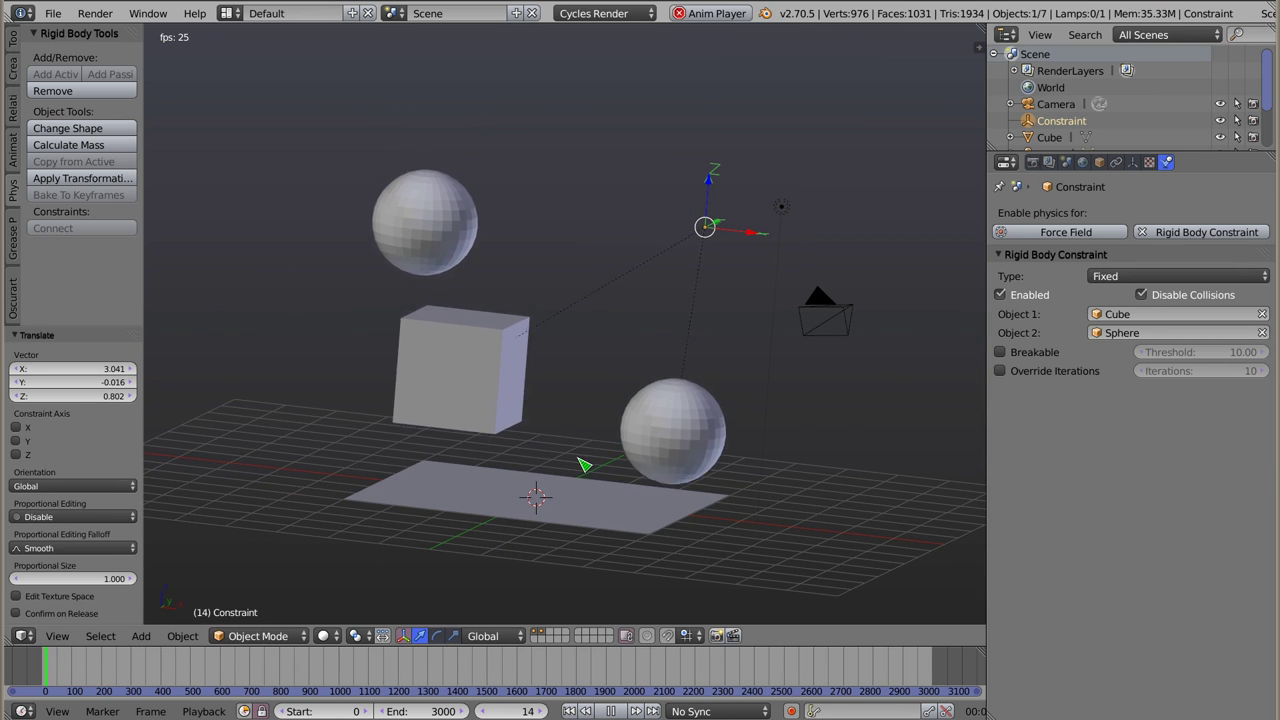
pyautogui.press('Escape')
# - Set the right sphere against the cube's side and drop the other sphere onto its top
pyautogui.rightClick(678, 360)
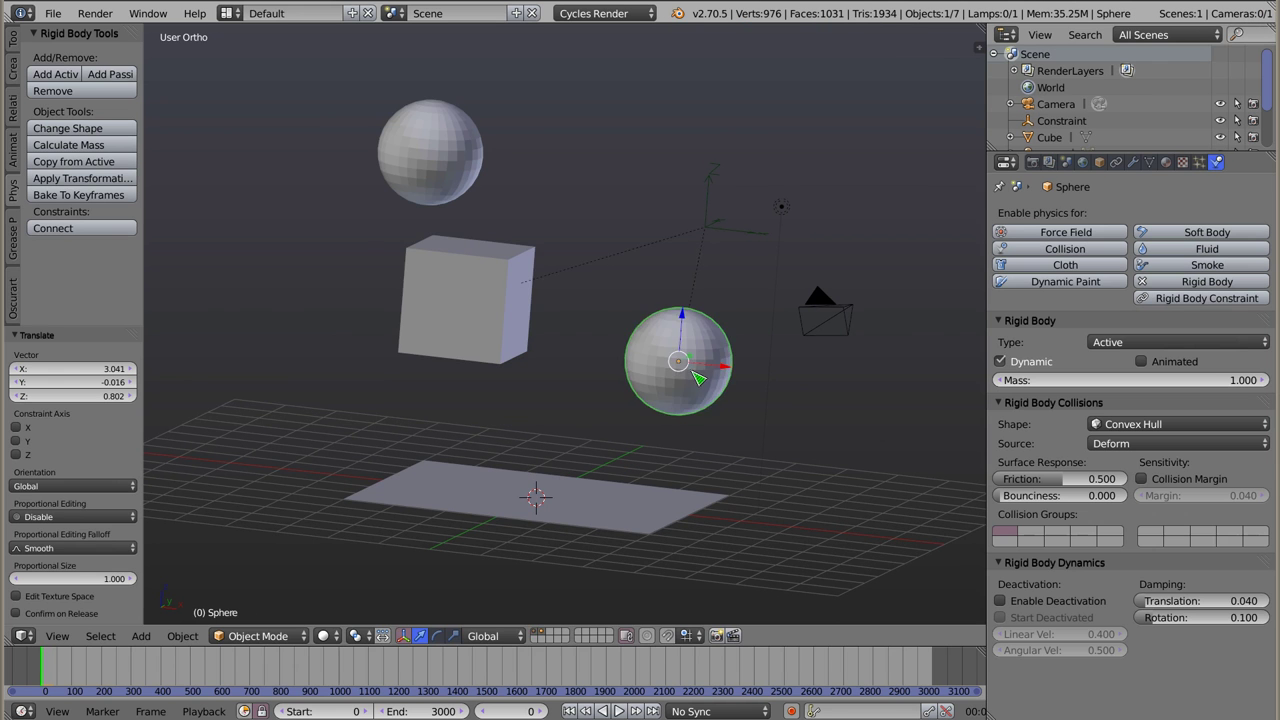
pyautogui.press('g')
pyautogui.click(578, 310)
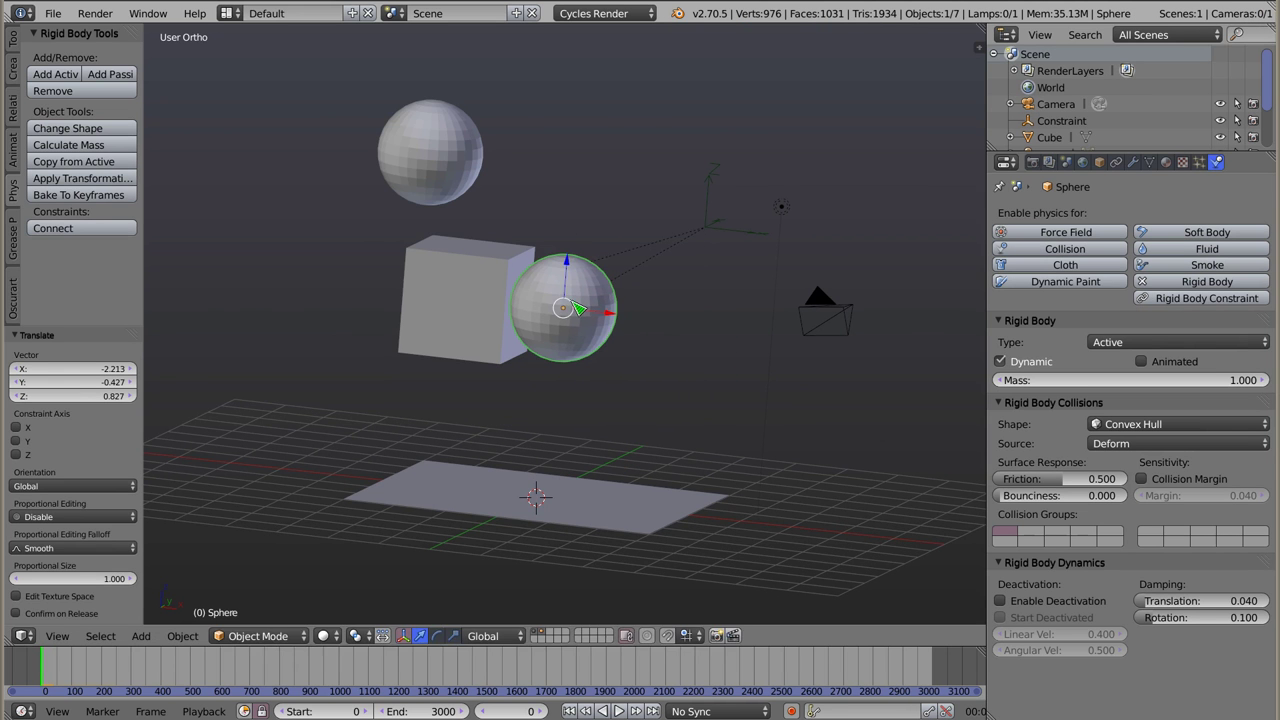
pyautogui.rightClick(455, 152)
pyautogui.press('g')
pyautogui.click(497, 190)
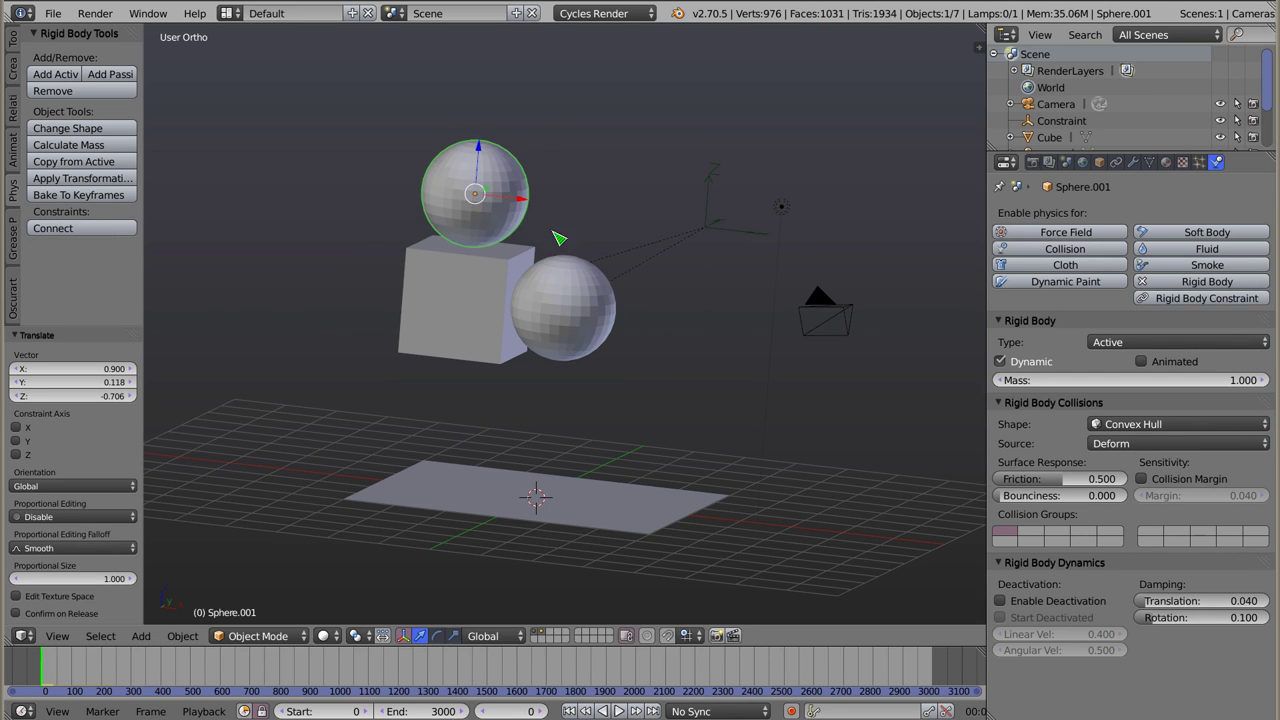
# - Fix the top sphere to the cube with a second Fixed constraint, Constraint.001, and test it
pyautogui.keyDown('shift'); pyautogui.rightClick(473, 315); pyautogui.keyUp('shift')
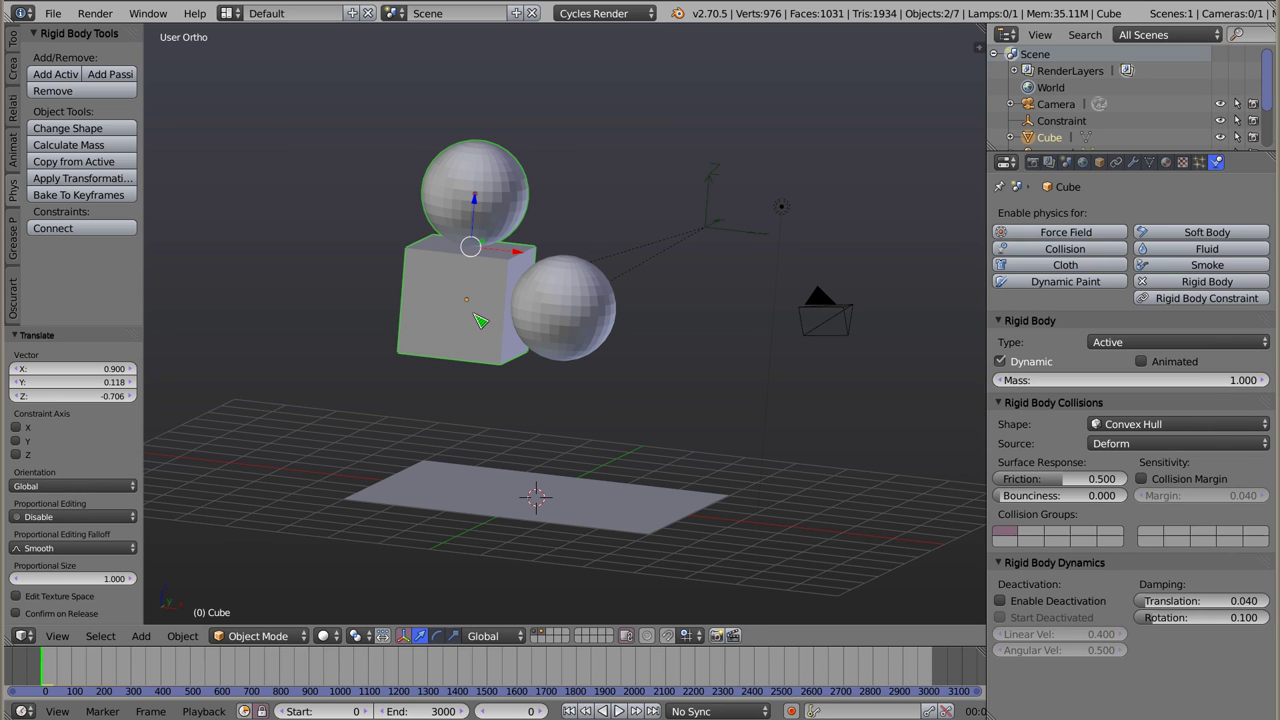
pyautogui.click(110, 228)
pyautogui.hotkey('alt', 'a')
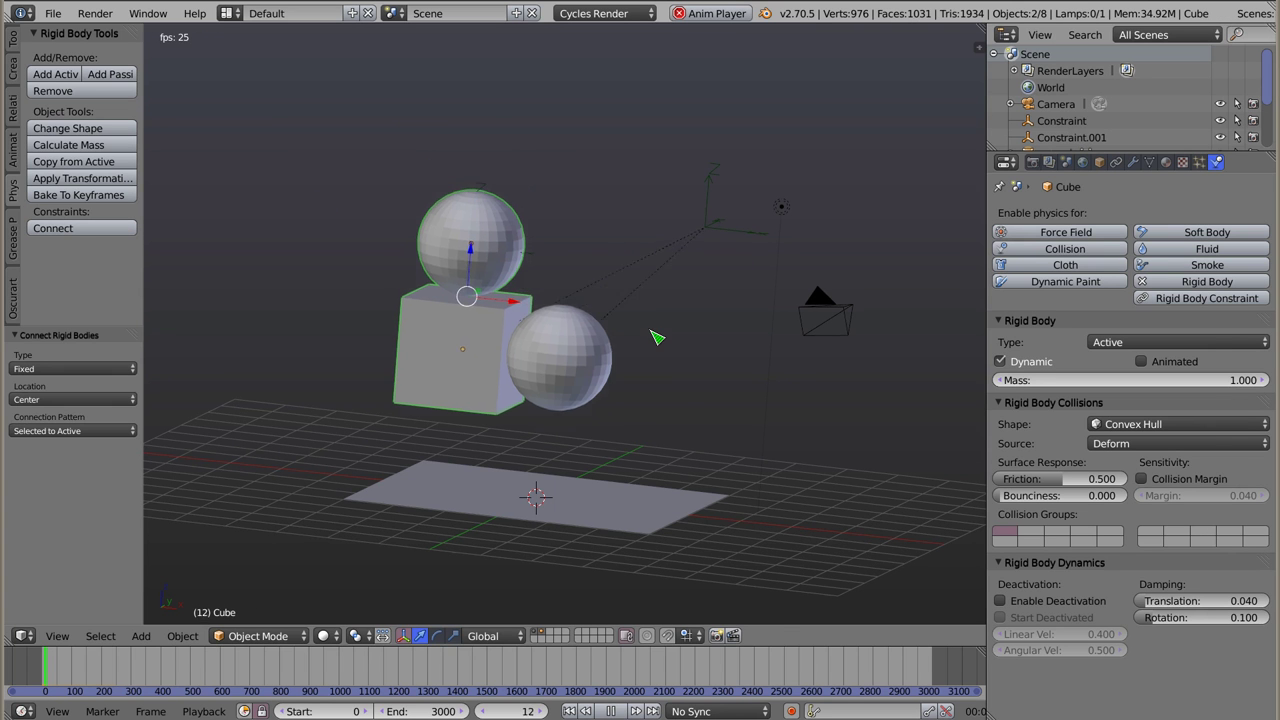
pyautogui.press('KP_5')
pyautogui.moveTo(435, 373); pyautogui.dragTo(578, 343, button='middle')
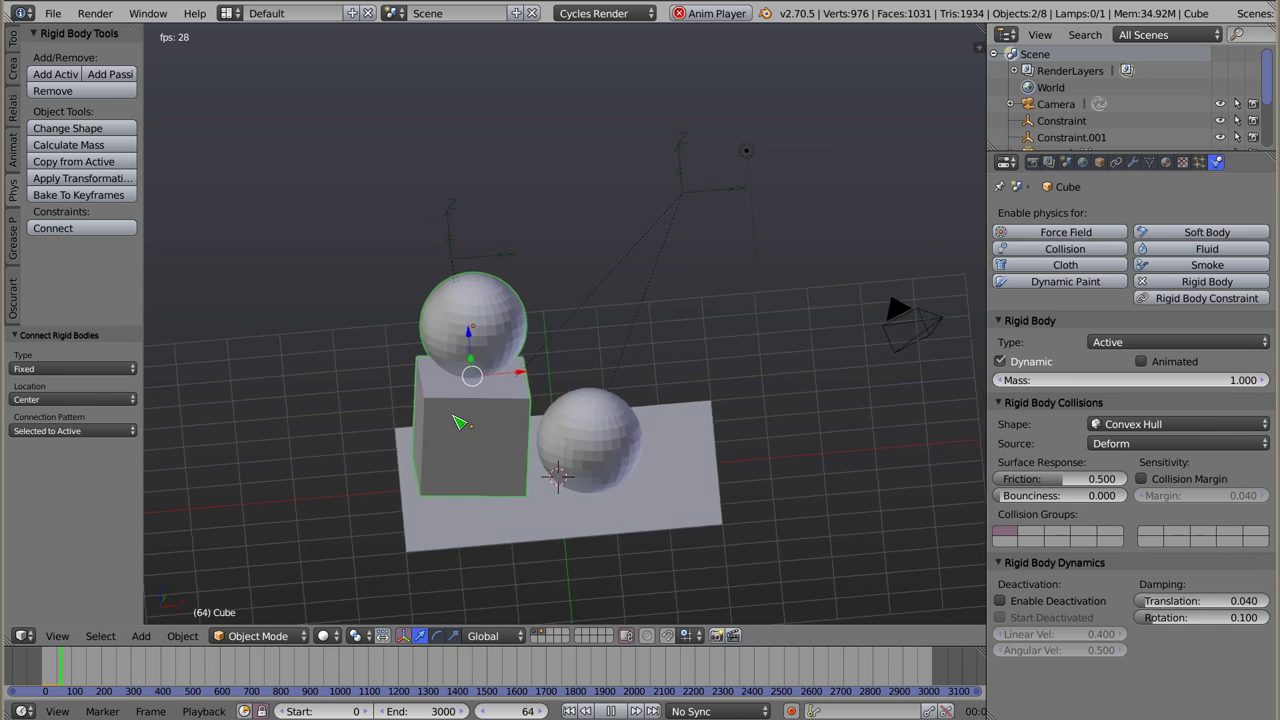
pyautogui.press('Escape')
pyautogui.press('KP_7')
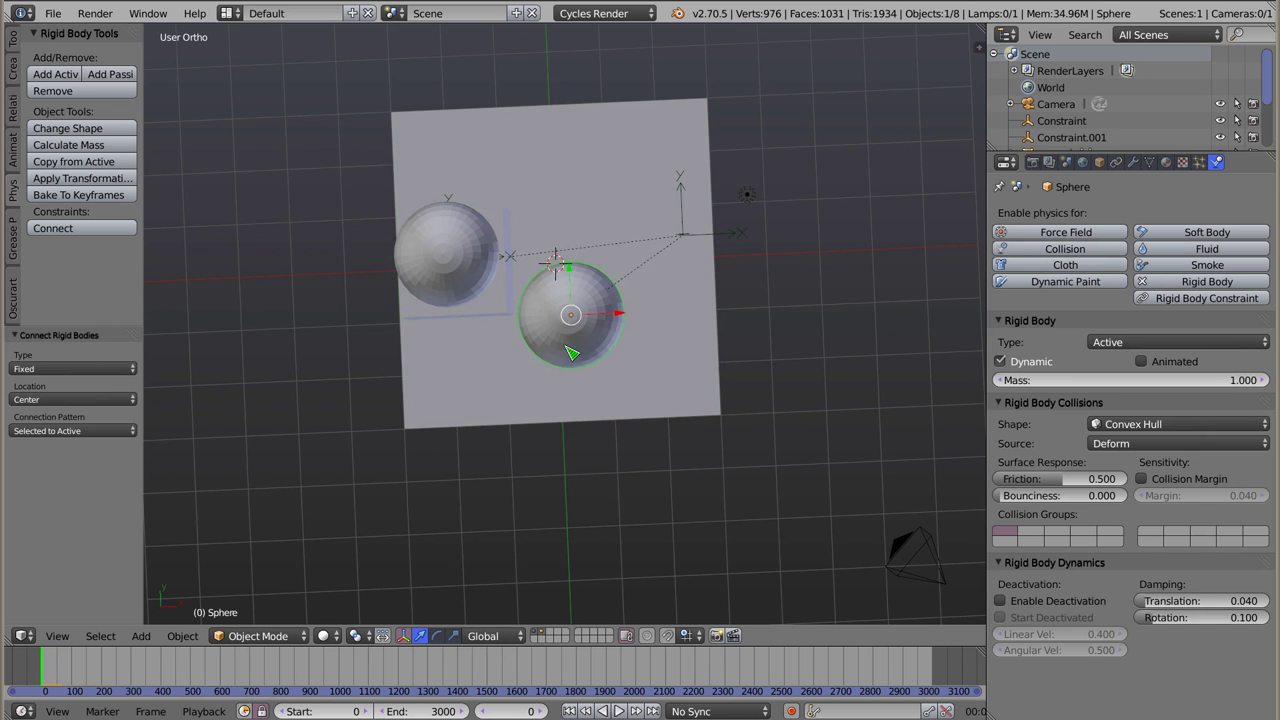
# - Reposition the right sphere from the top view and replay the simulation three times
pyautogui.moveTo(571, 330); pyautogui.dragTo(562, 265, button='right')
pyautogui.click(562, 265)
pyautogui.moveTo(562, 265)
pyautogui.mouseDown(button='middle')
pyautogui.moveTo(517, 106)
pyautogui.moveTo(523, 283)
pyautogui.moveTo(565, 273)
pyautogui.mouseUp(button='middle')
pyautogui.hotkey('alt', 'a')
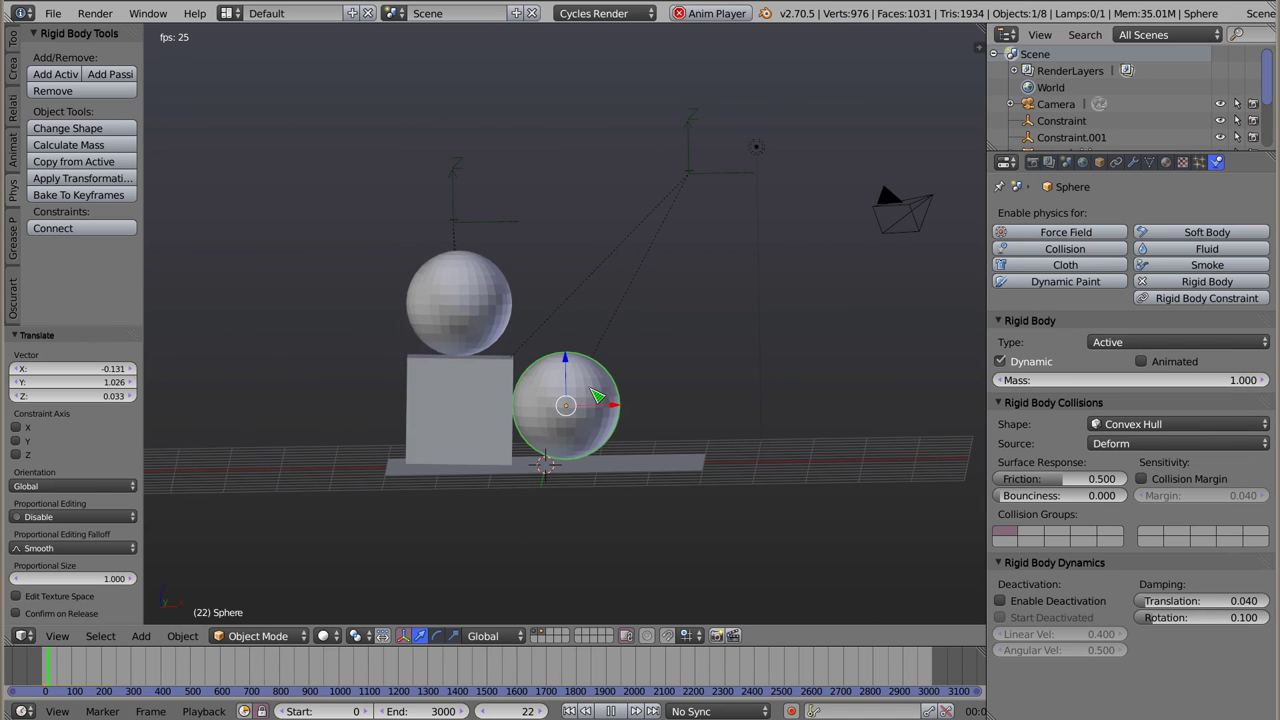
pyautogui.press('Escape')
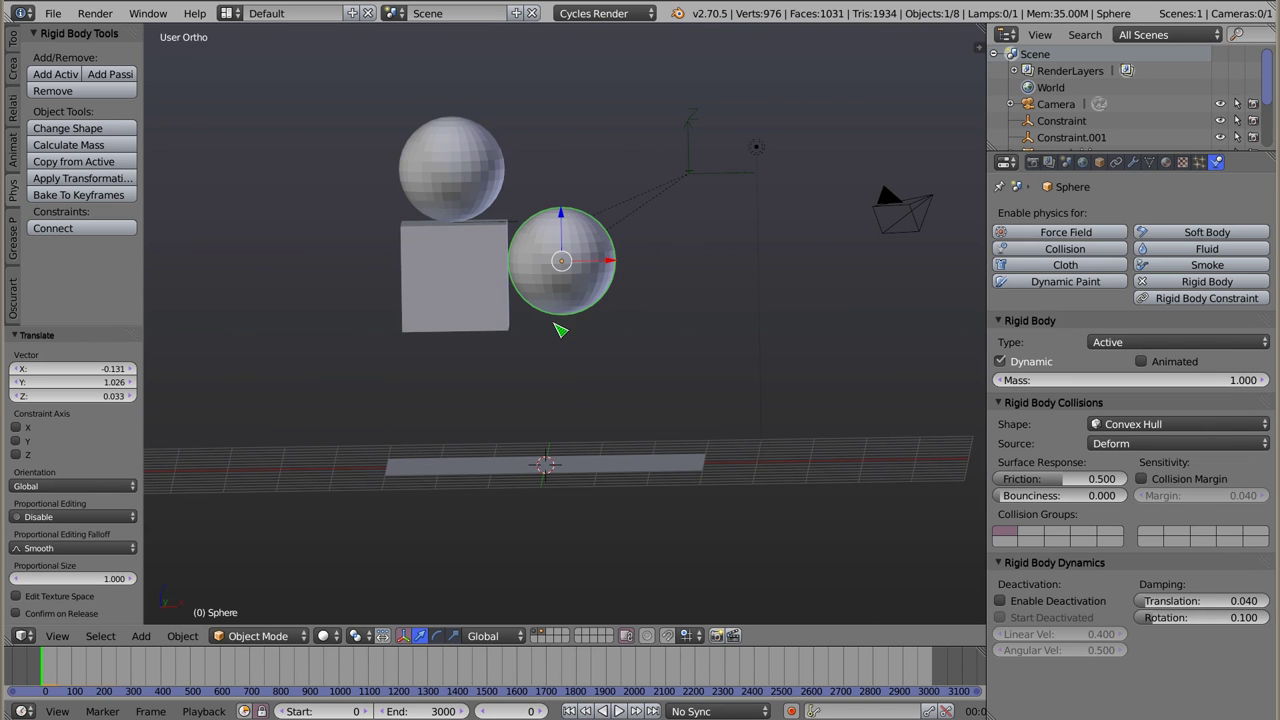
pyautogui.hotkey('alt', 'a')
pyautogui.press('Escape')
pyautogui.scroll(3, 504, 315)
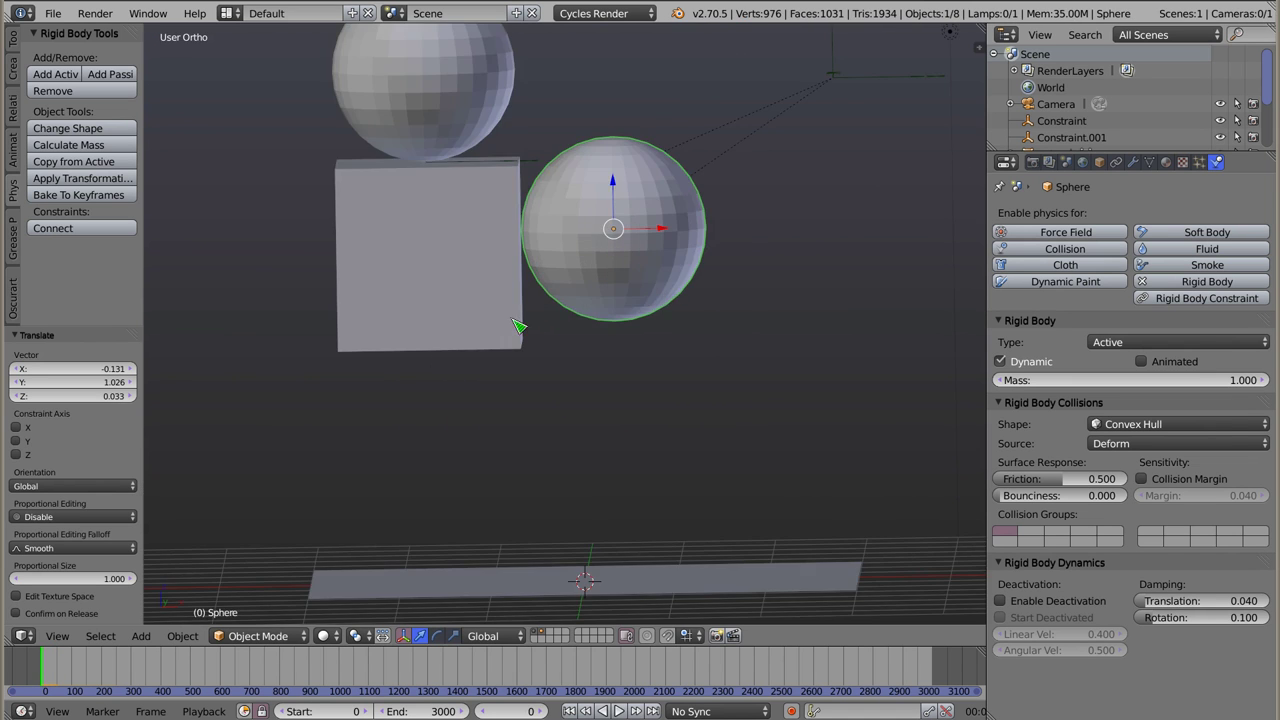
pyautogui.hotkey('alt', 'a')
pyautogui.press('Escape')
# - Check the first constraint empty, then select the side sphere to view its Active, Convex Hull settings
pyautogui.keyDown('shift'); pyautogui.moveTo(587, 330); pyautogui.dragTo(571, 357, button='middle'); pyautogui.keyUp('shift')
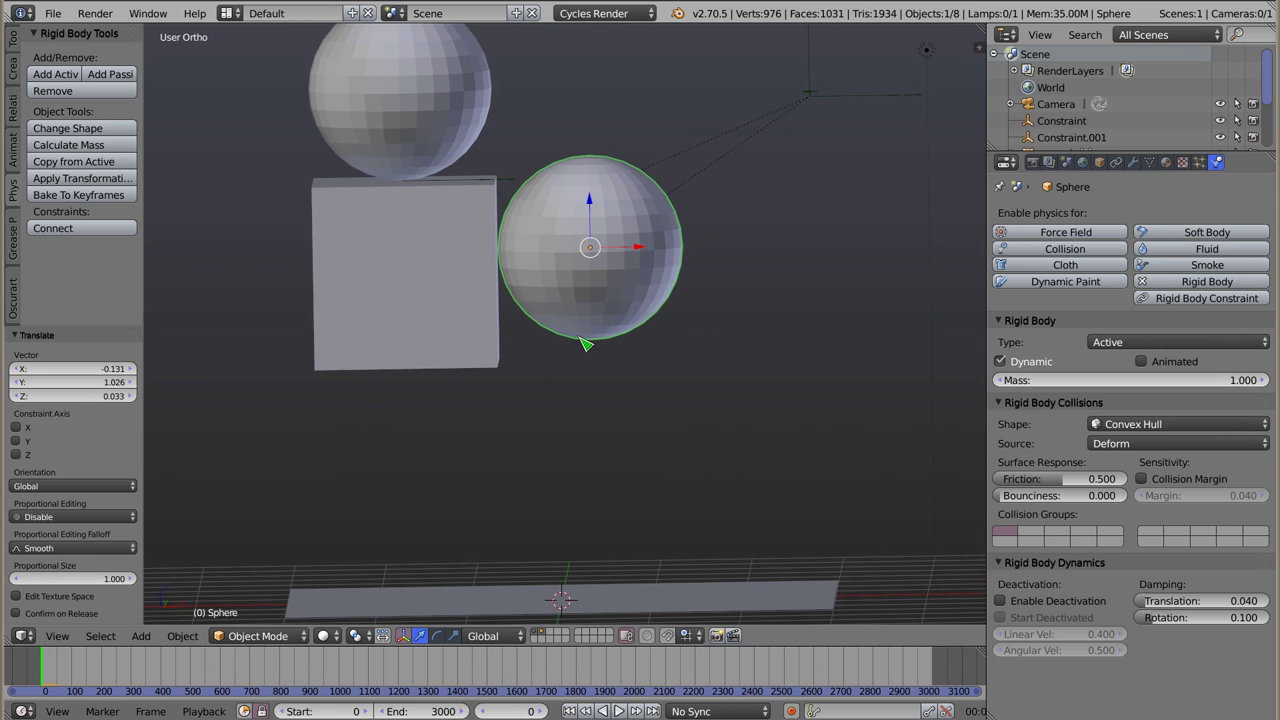
pyautogui.scroll(-1, 583, 343)
pyautogui.rightClick(787, 120)
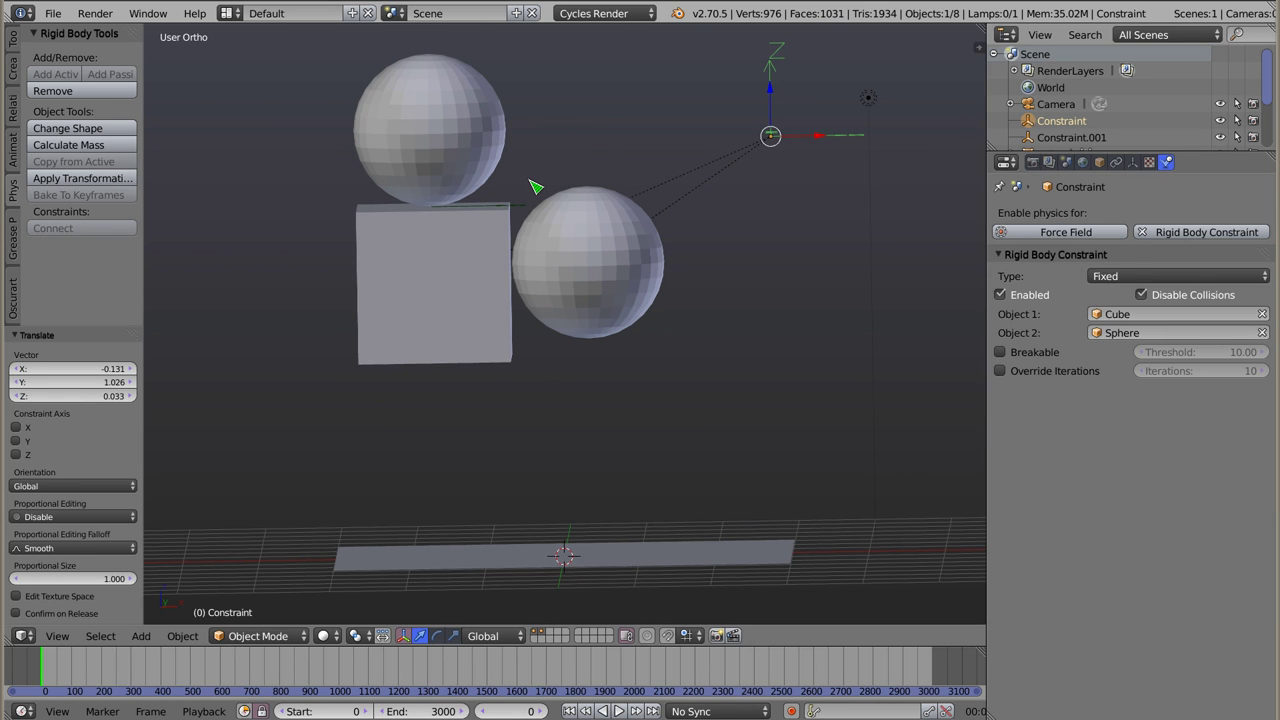
pyautogui.moveTo(781, 376); pyautogui.dragTo(781, 378, button='middle')
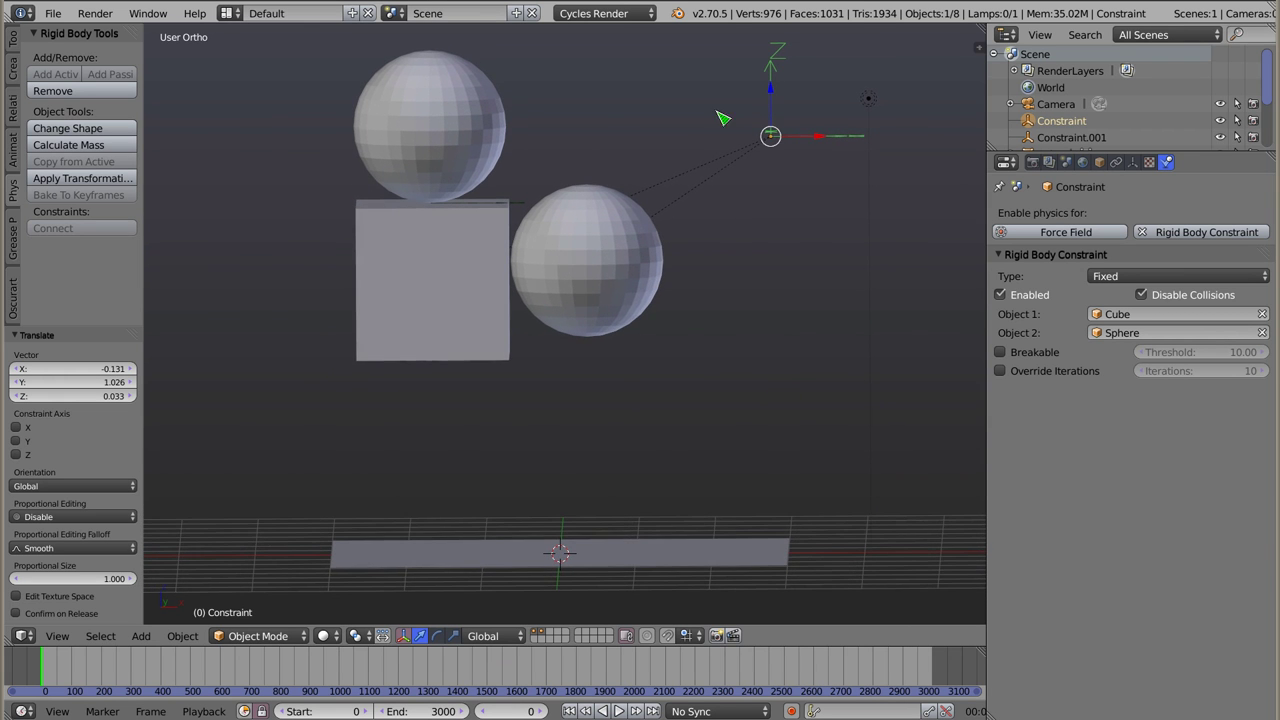
pyautogui.scroll(-5, 500, 279)
pyautogui.rightClick(539, 275)
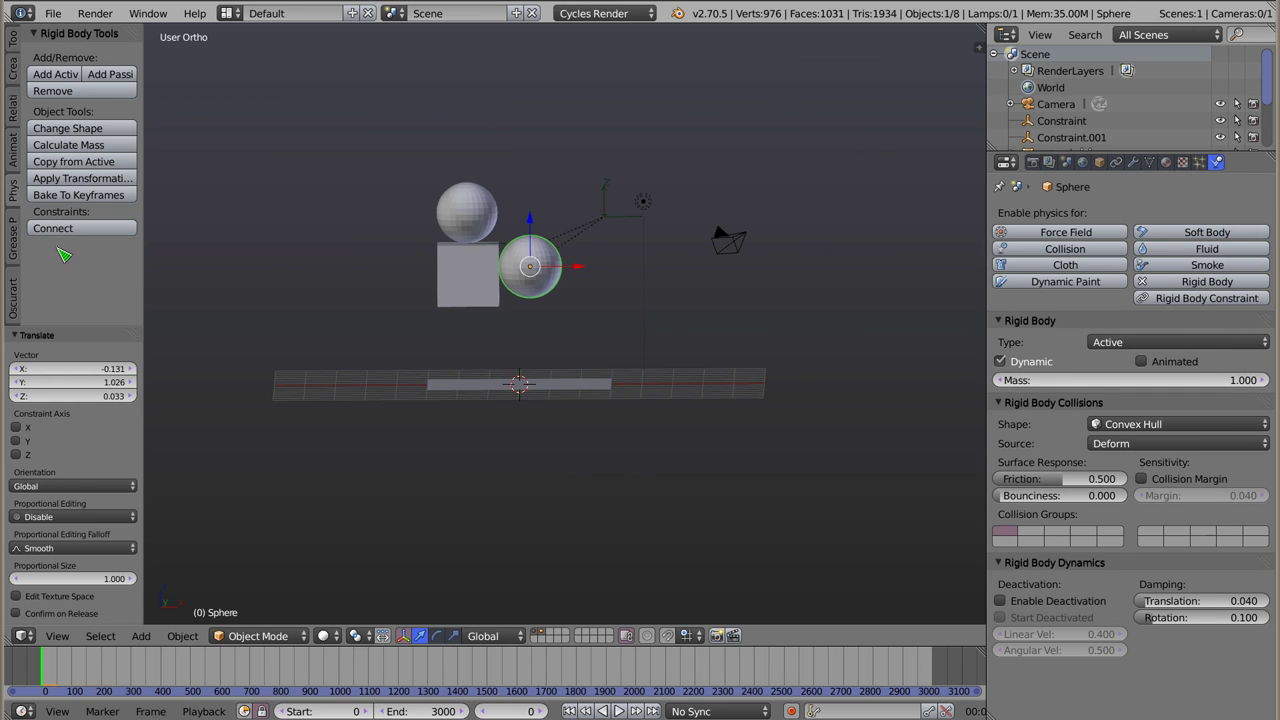
# - Give the side sphere a Copper mass and test the simulation
pyautogui.click(68, 145)
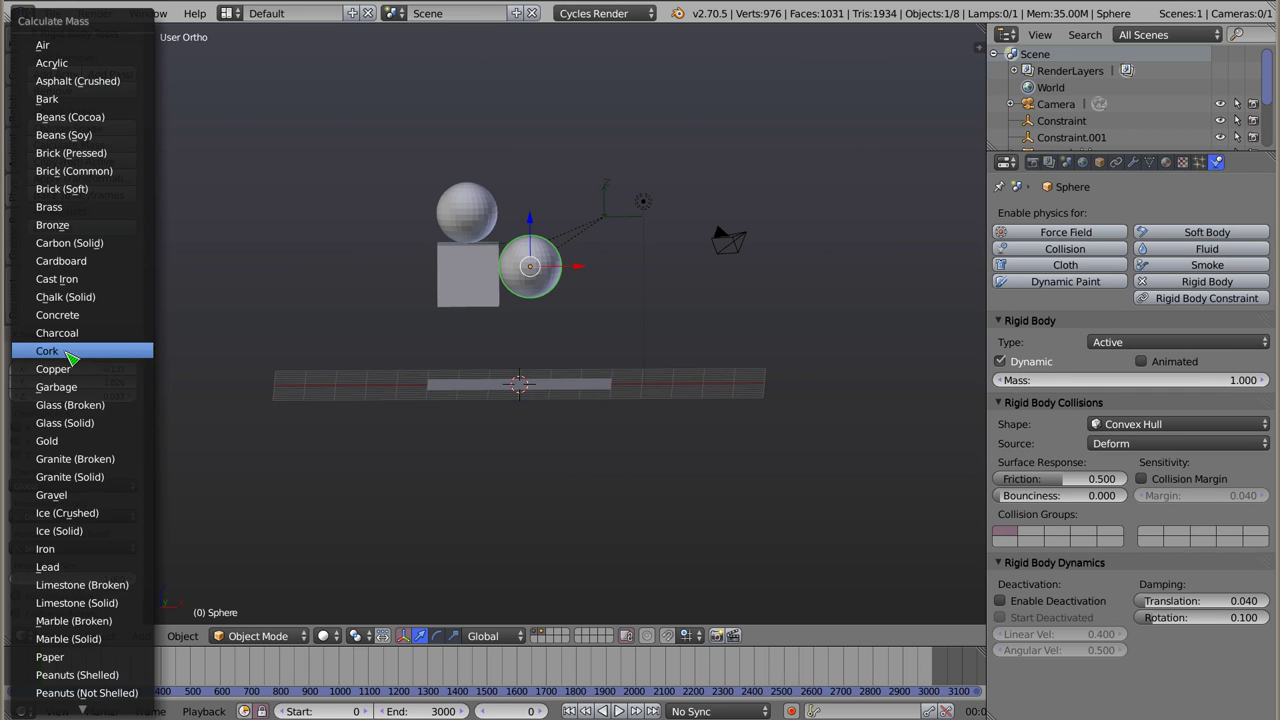
pyautogui.click(68, 369)
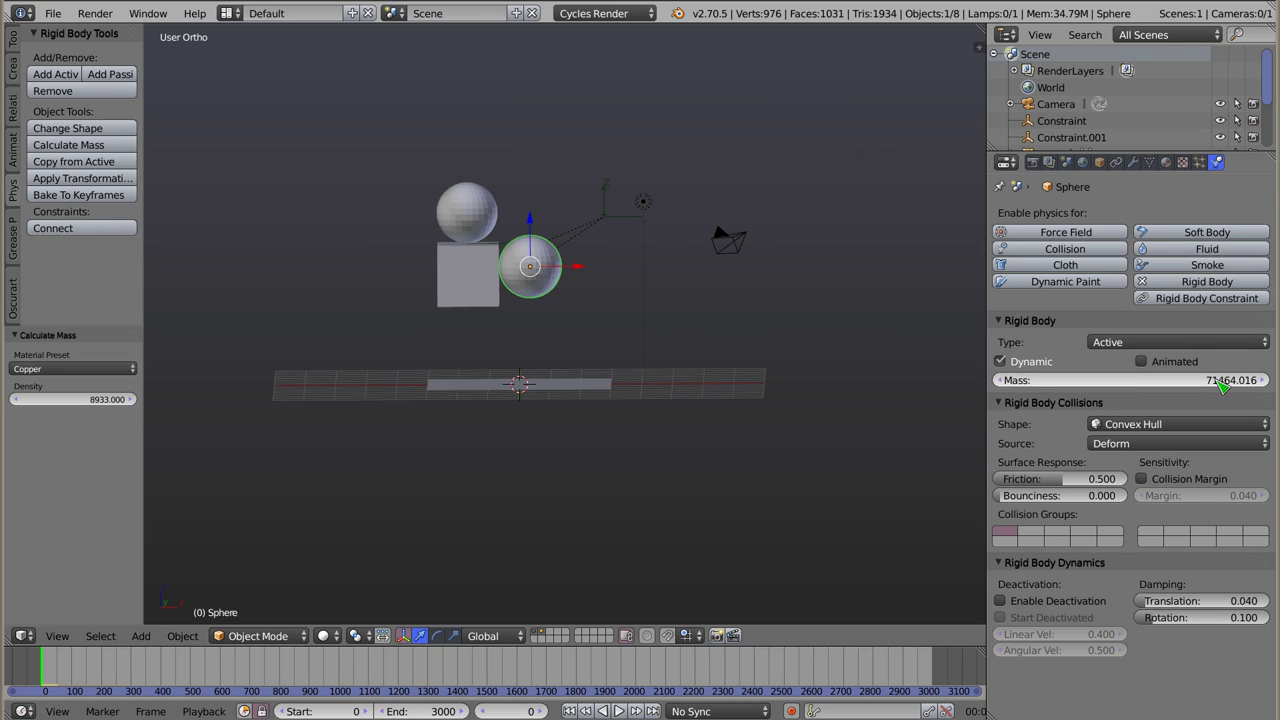
pyautogui.rightClick(473, 216)
pyautogui.rightClick(471, 270)
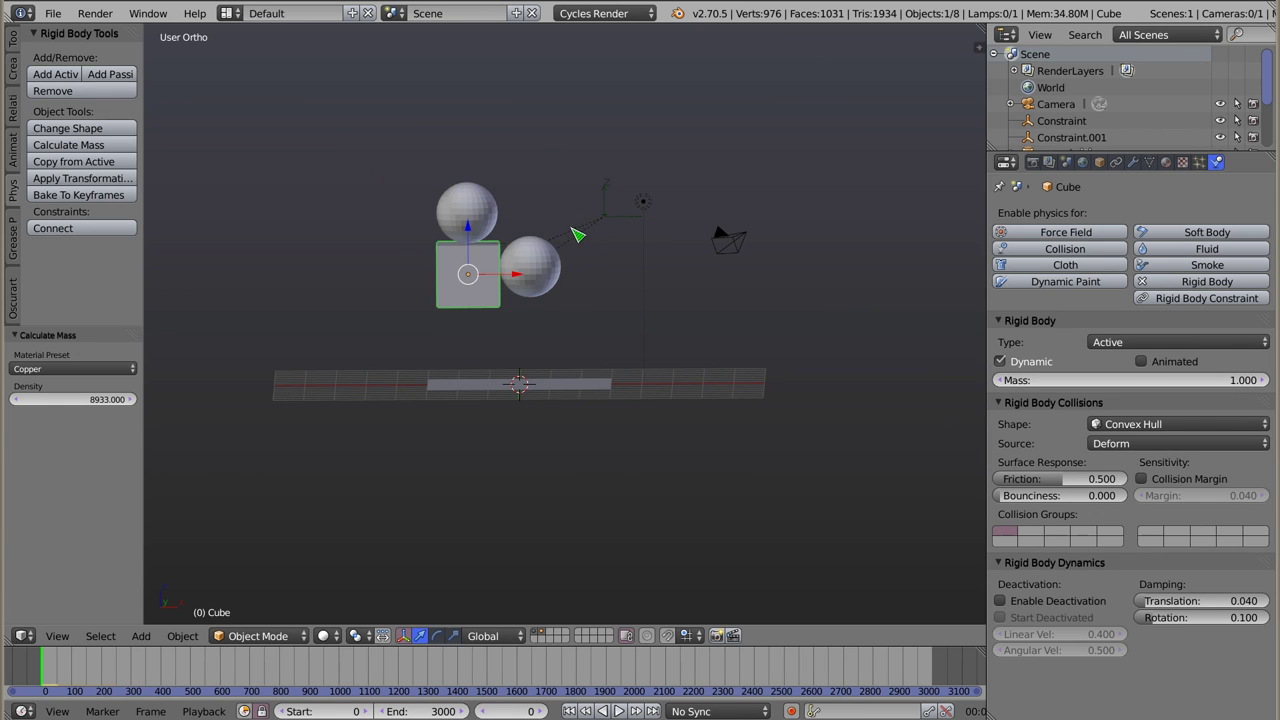
pyautogui.hotkey('alt', 'a')
pyautogui.press('Escape')
# - Raise the side sphere slightly and replay the fall twice
pyautogui.rightClick(547, 279)
pyautogui.moveTo(531, 238); pyautogui.dragTo(545, 226)
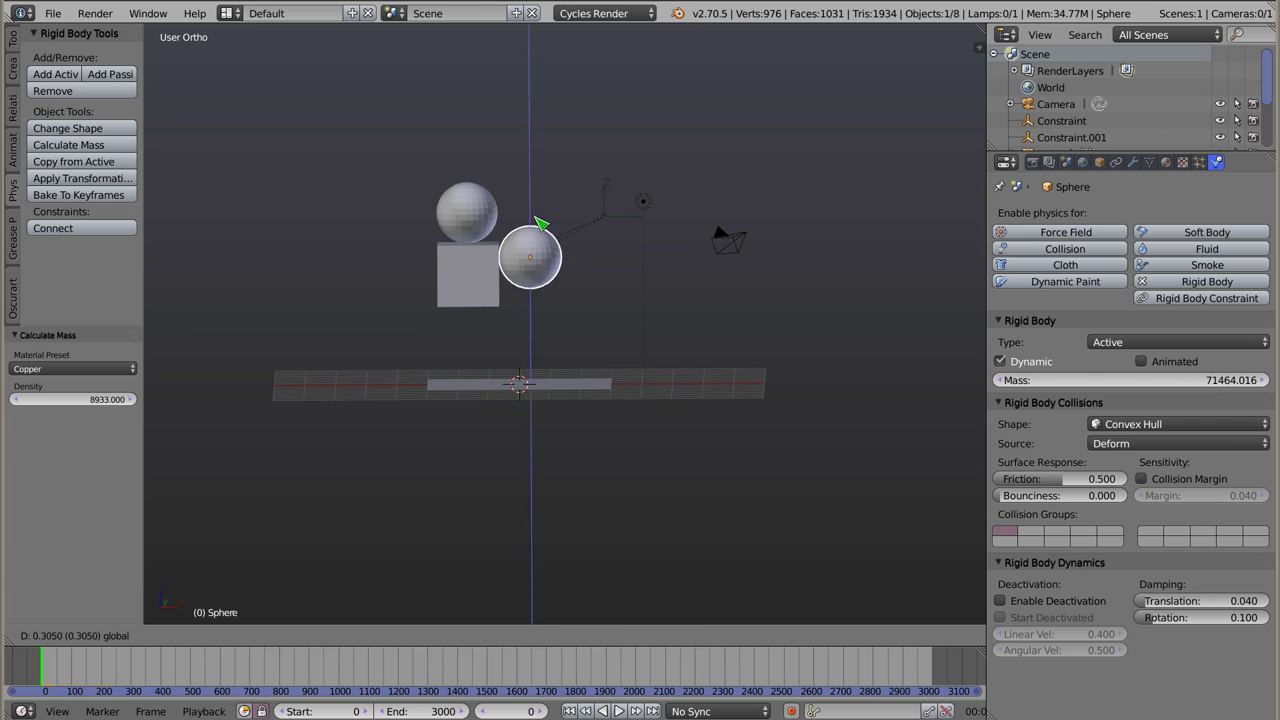
pyautogui.hotkey('alt', 'a')
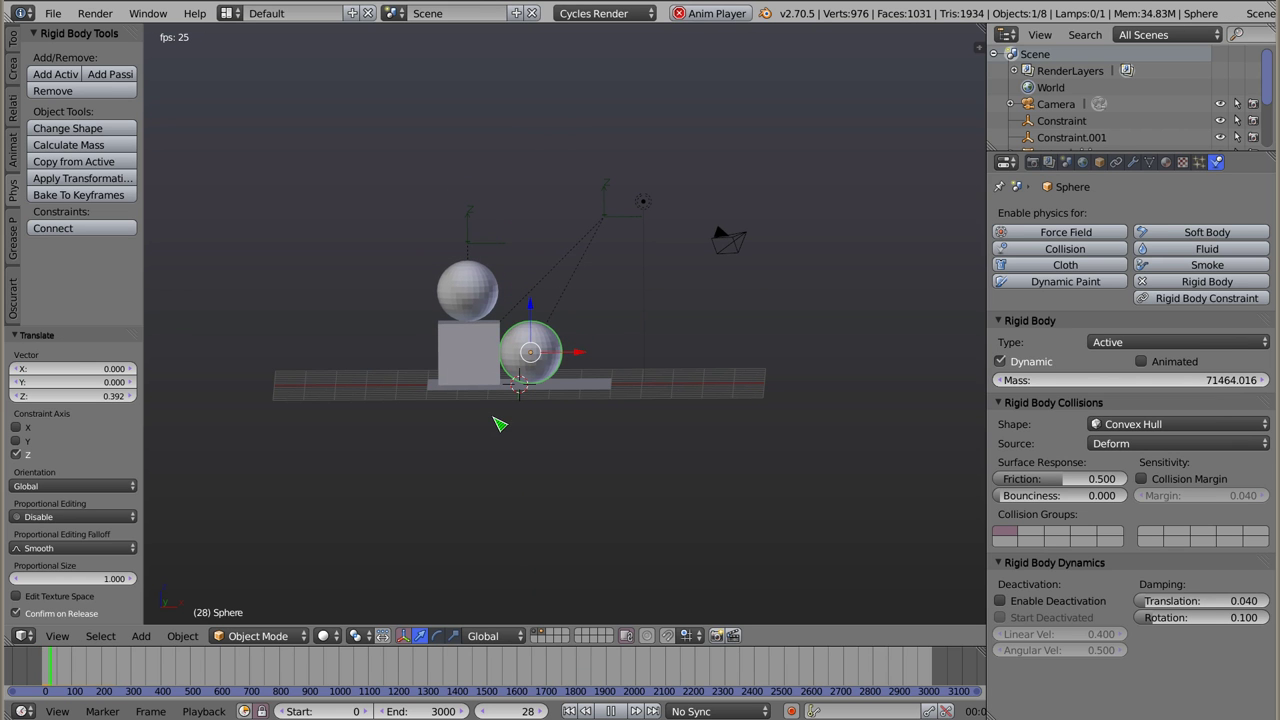
pyautogui.press('Escape')
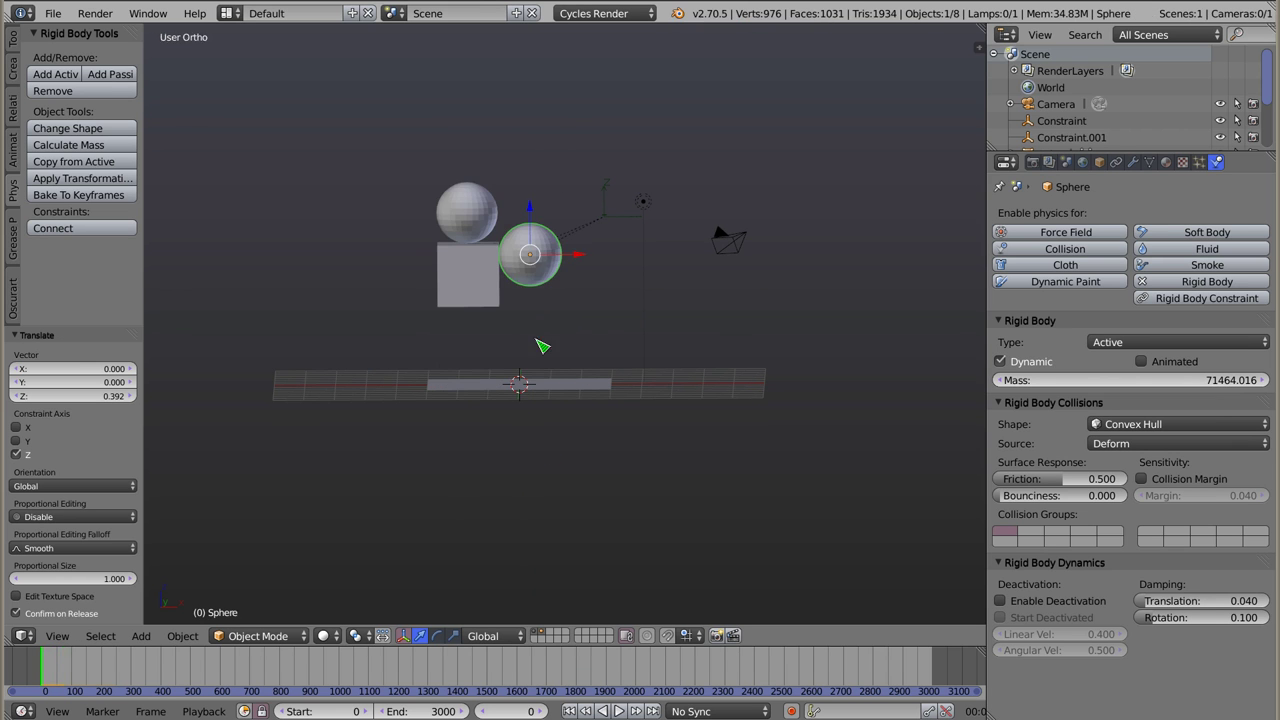
pyautogui.hotkey('alt', 'a')
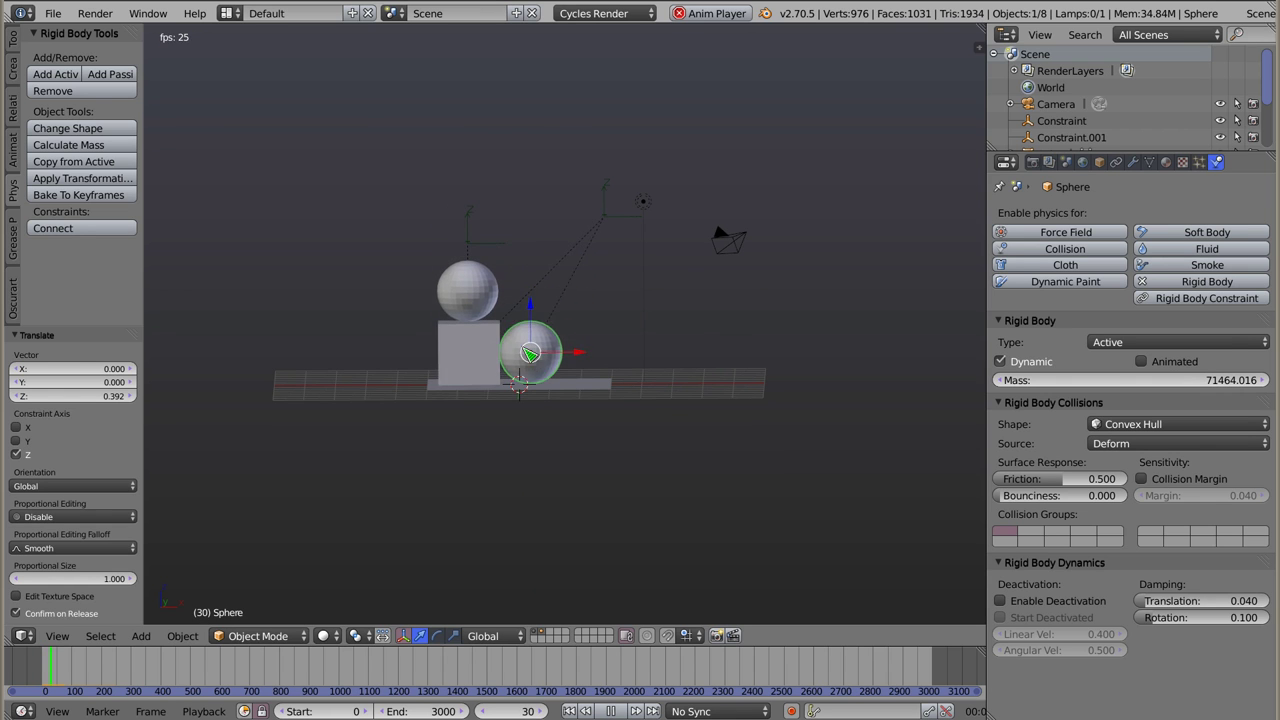
pyautogui.press('Escape')
# - Set the cube and upper sphere masses to Copper (density 8933) and play the simulation
pyautogui.rightClick(476, 273)
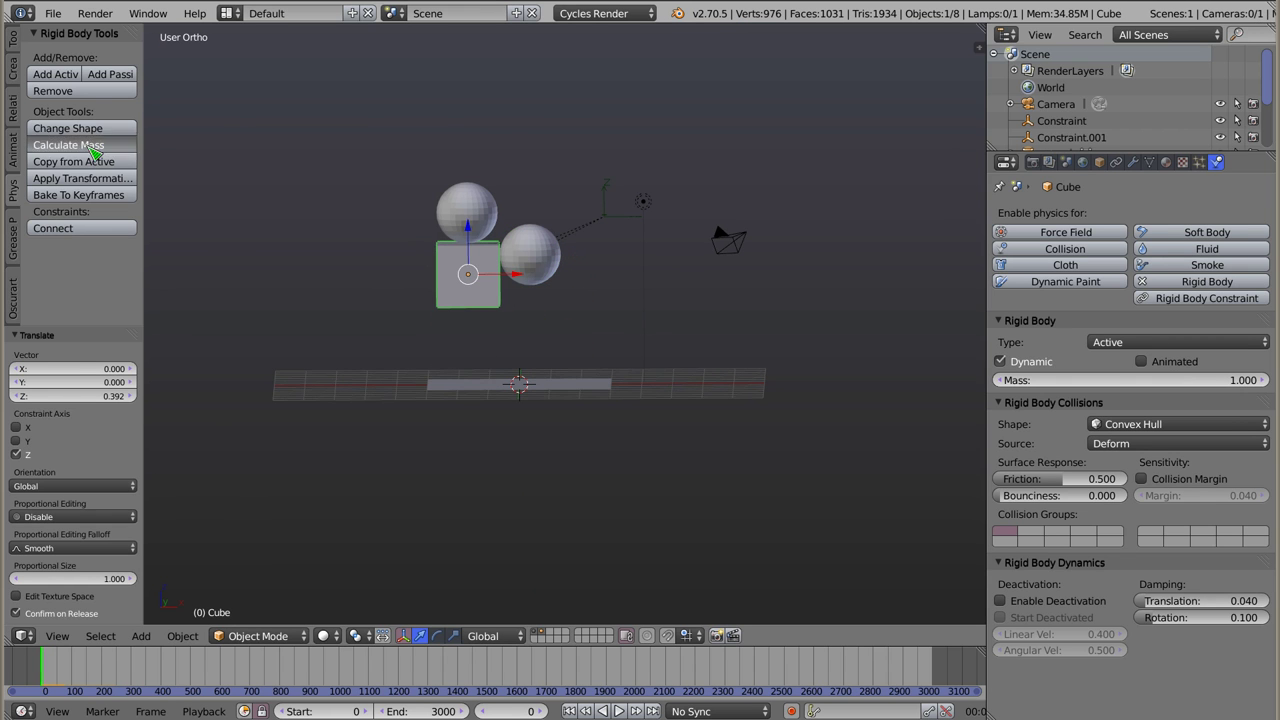
pyautogui.click(75, 148)
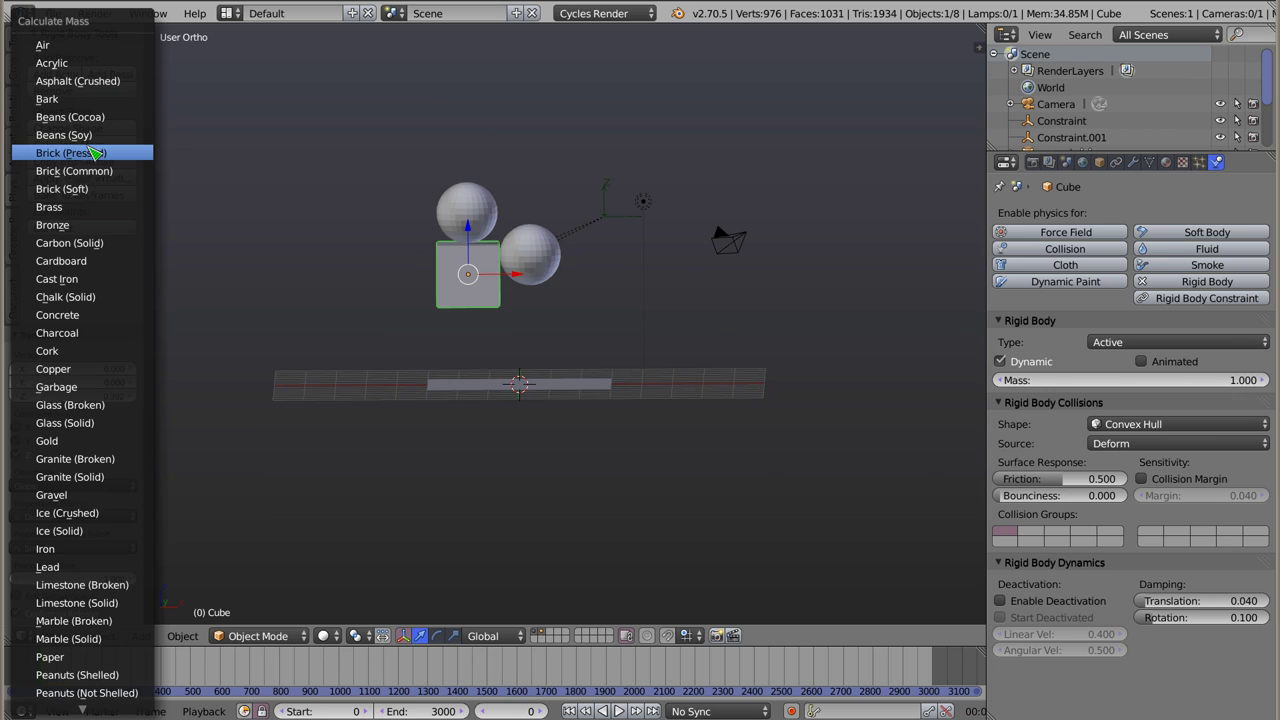
pyautogui.click(72, 372)
pyautogui.rightClick(470, 212)
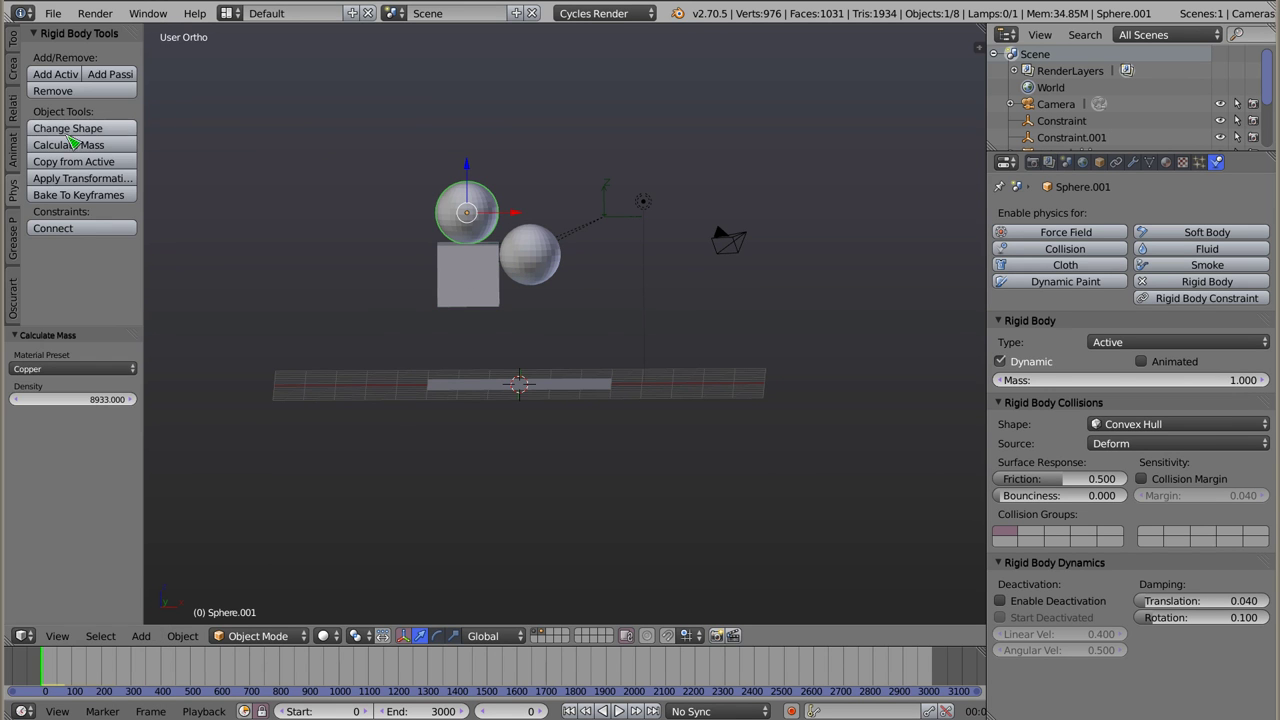
pyautogui.click(75, 145)
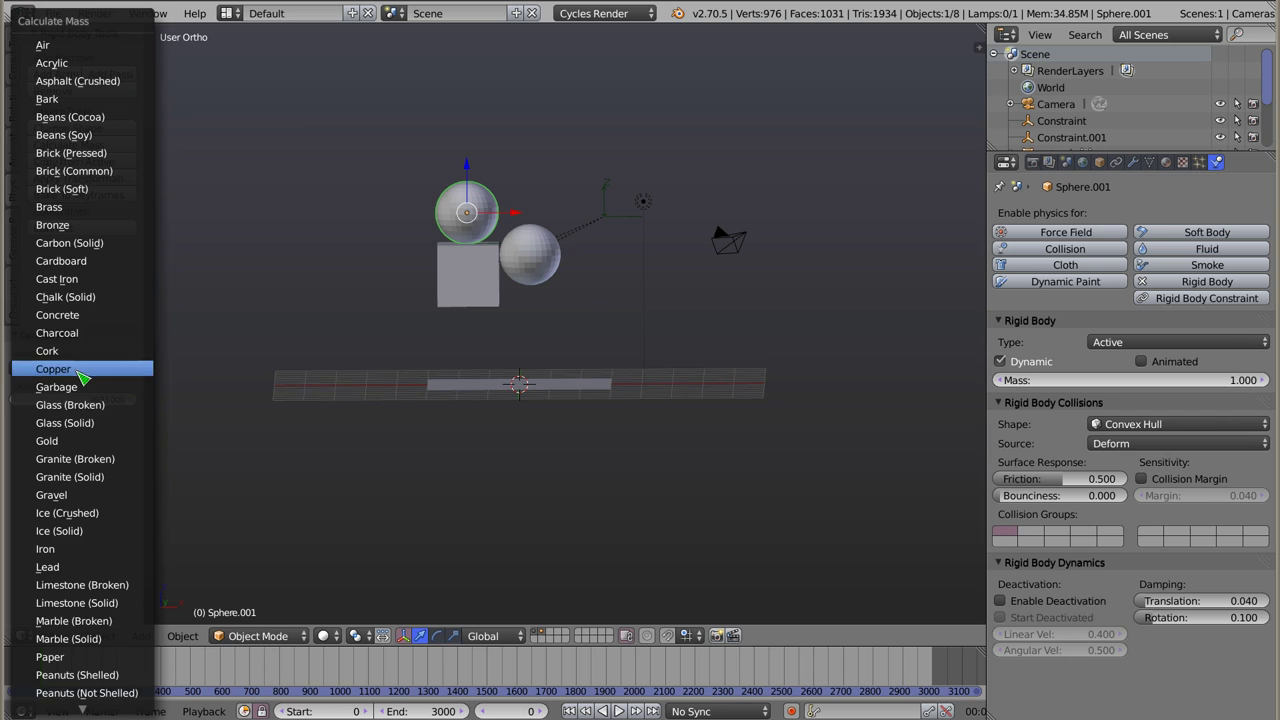
pyautogui.click(81, 372)
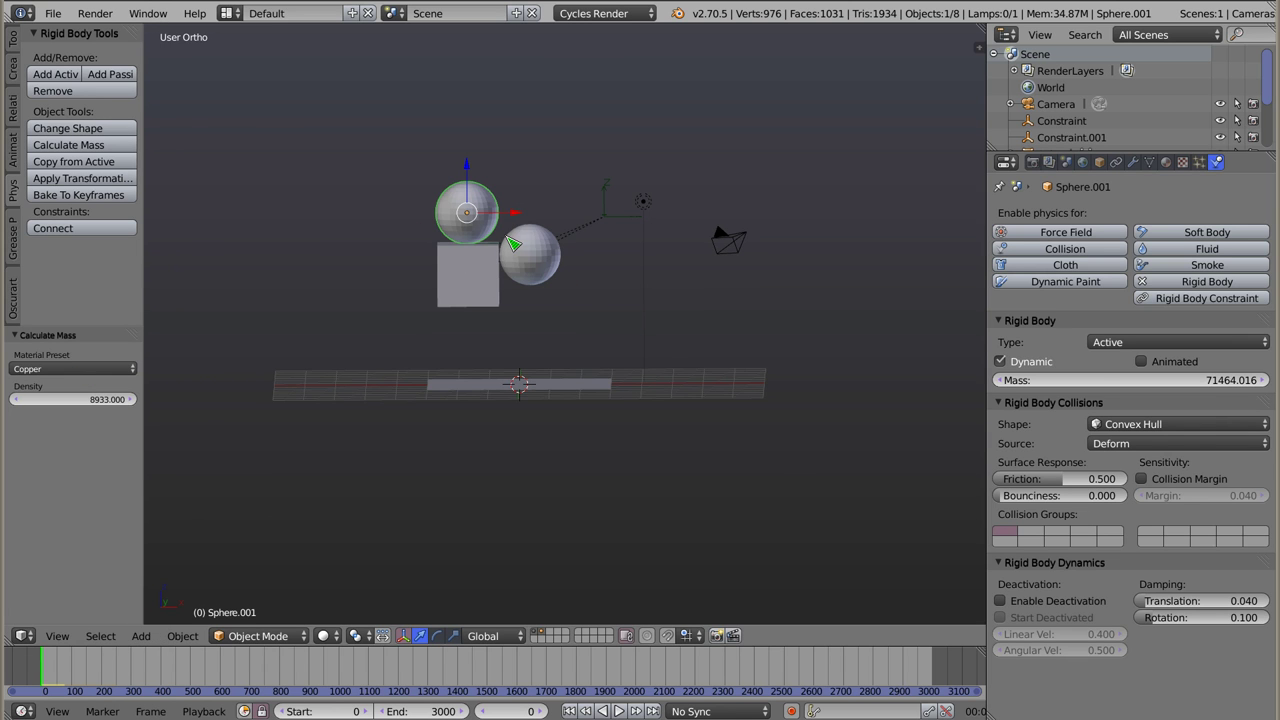
pyautogui.hotkey('alt', 'a')
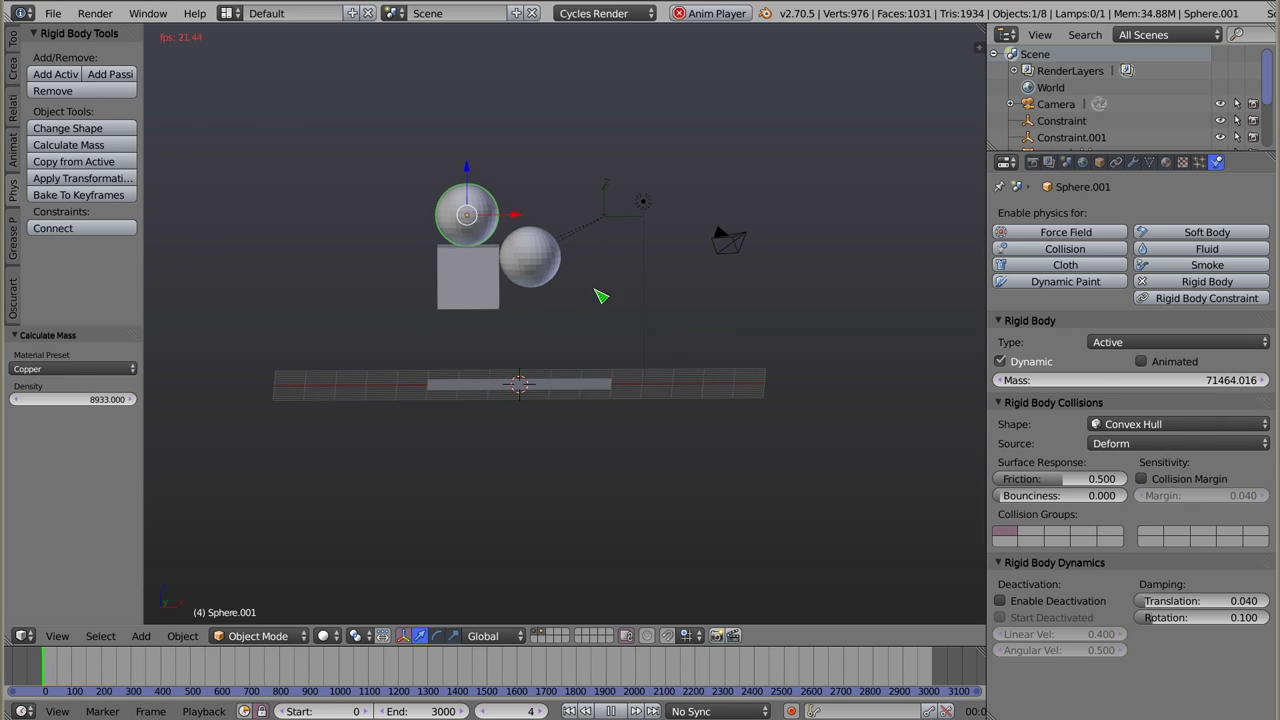
pyautogui.press('Escape')
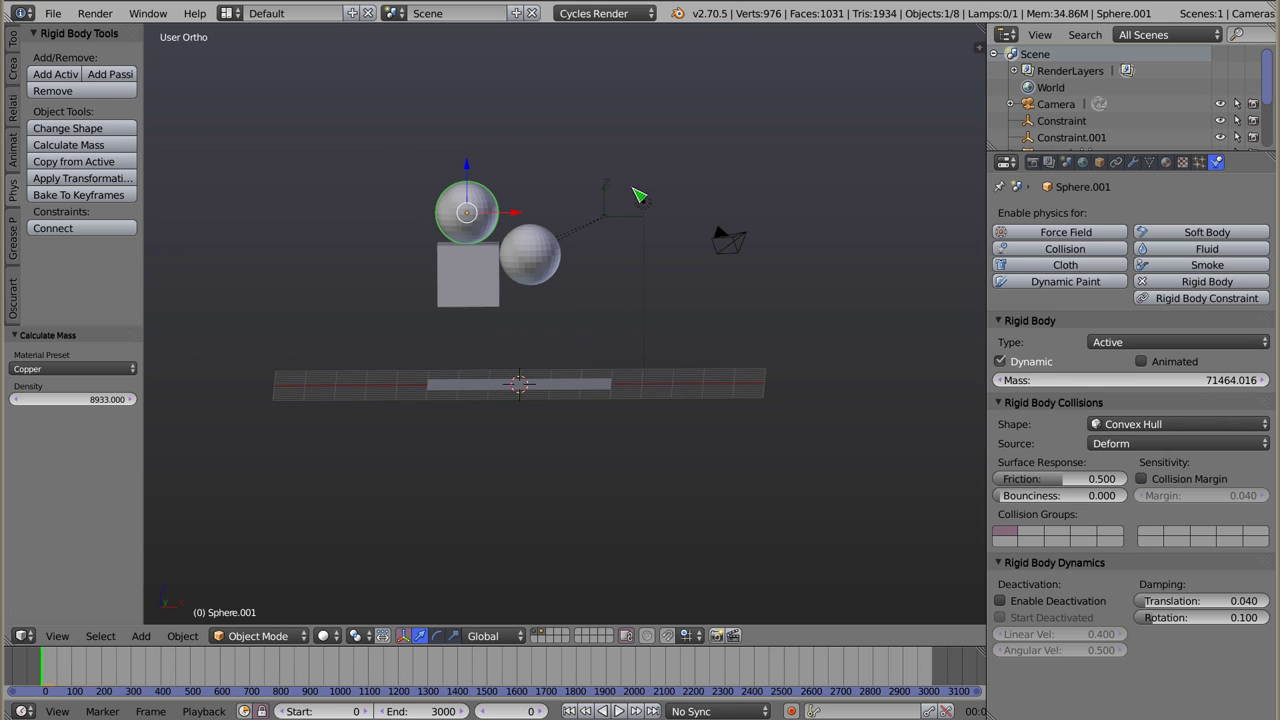
pyautogui.scroll(3, 489, 288)
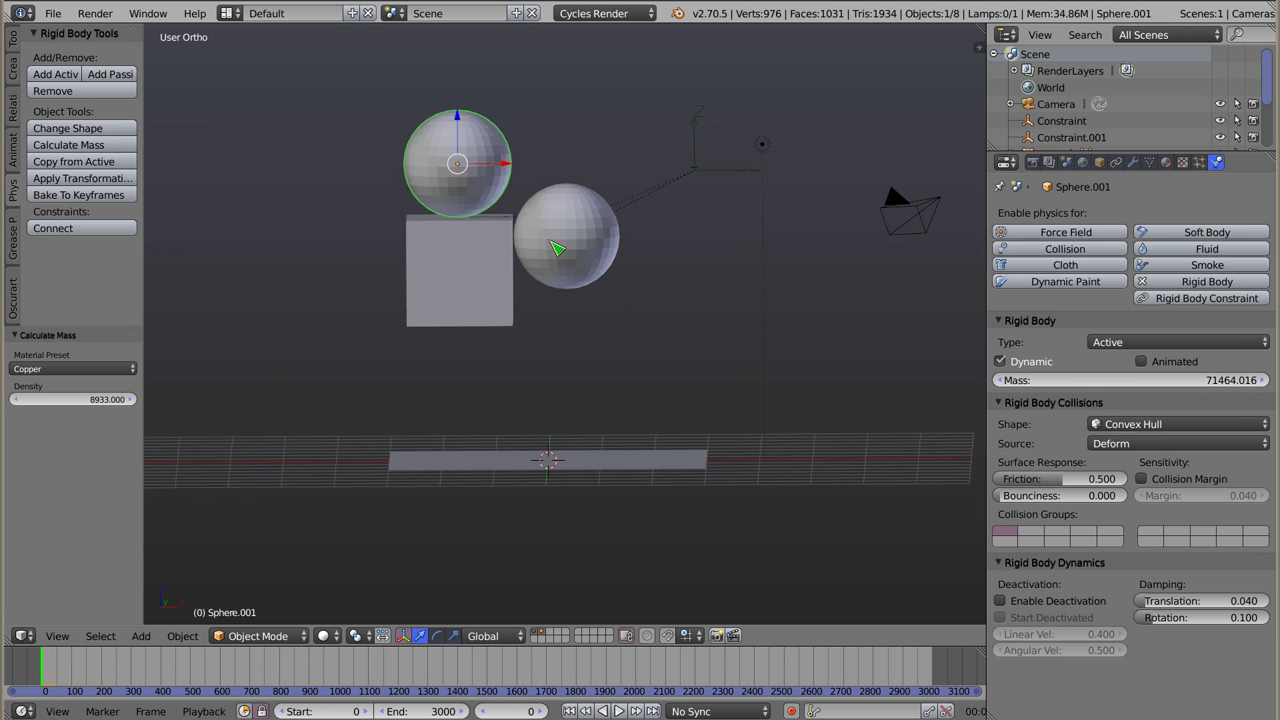
pyautogui.hotkey('alt', 'a')
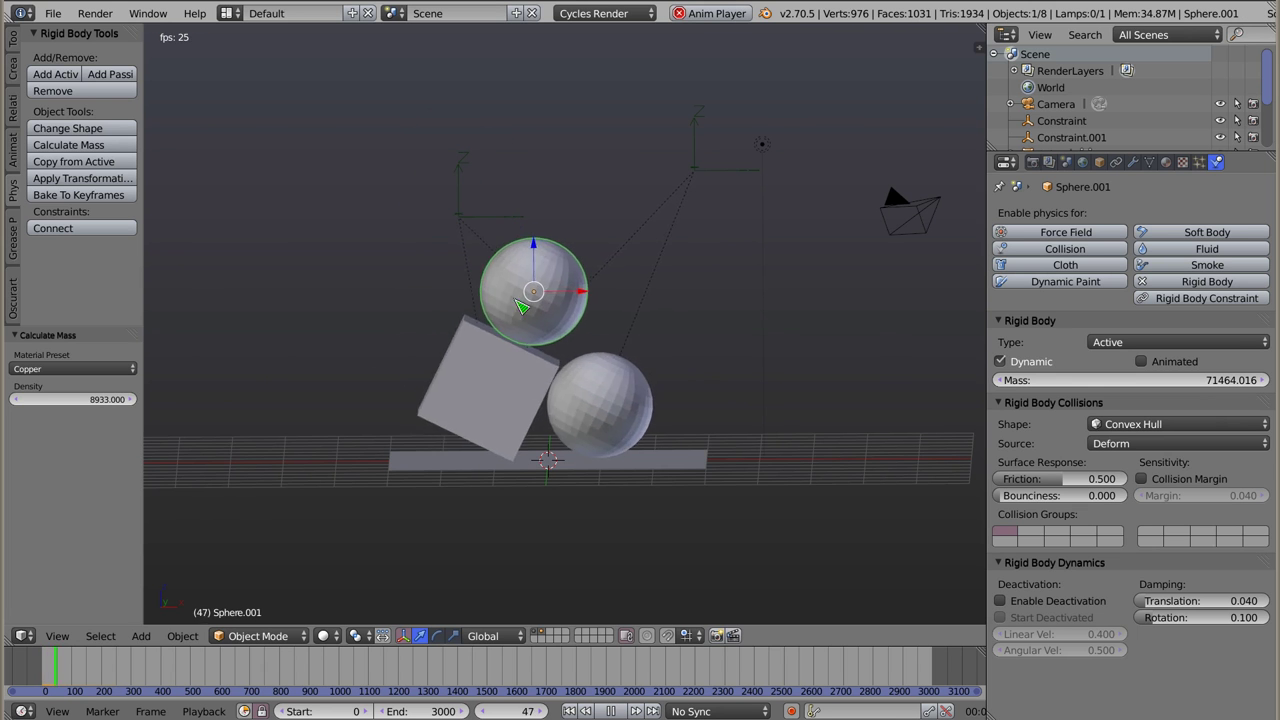
# - Move one sphere to the right of the cube and the top sphere to its left
pyautogui.press('Escape')
pyautogui.rightClick(557, 245)
pyautogui.press('g')
pyautogui.click(655, 250)
pyautogui.rightClick(480, 167)
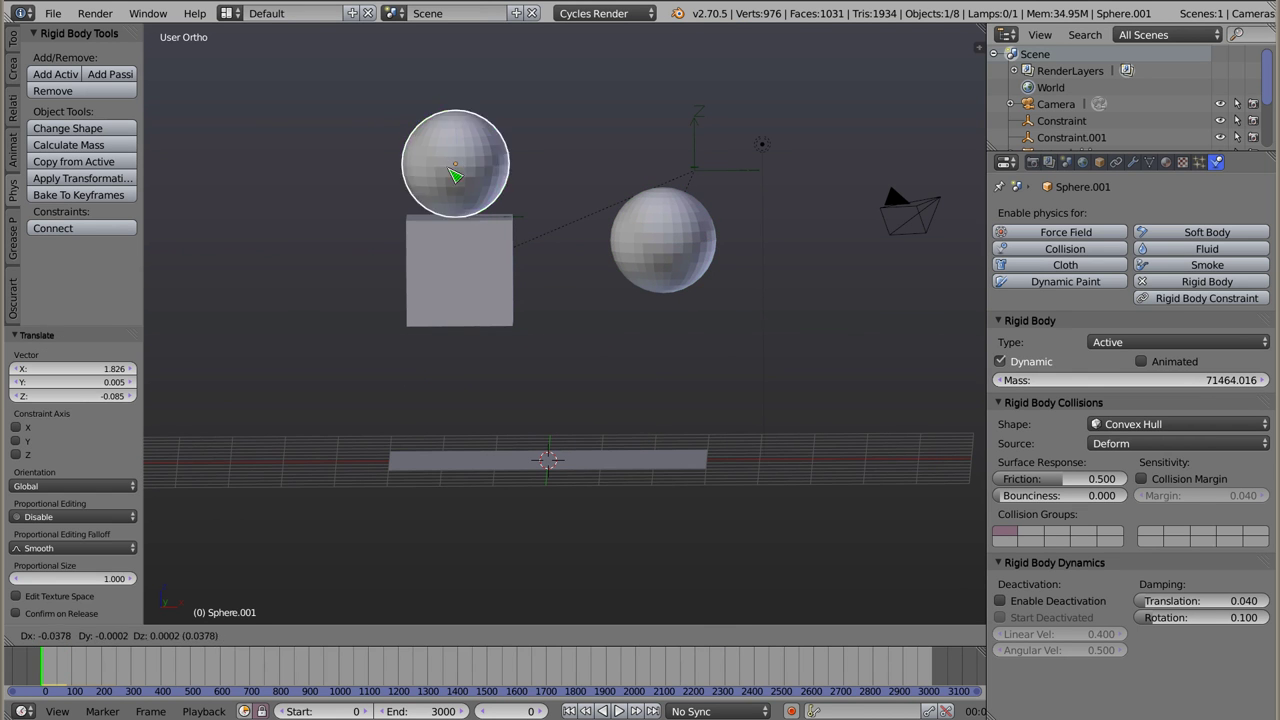
pyautogui.press('g')
pyautogui.click(275, 247)
# - Run the simulation once, then bring the right sphere back beside the cube
pyautogui.hotkey('alt', 'a')
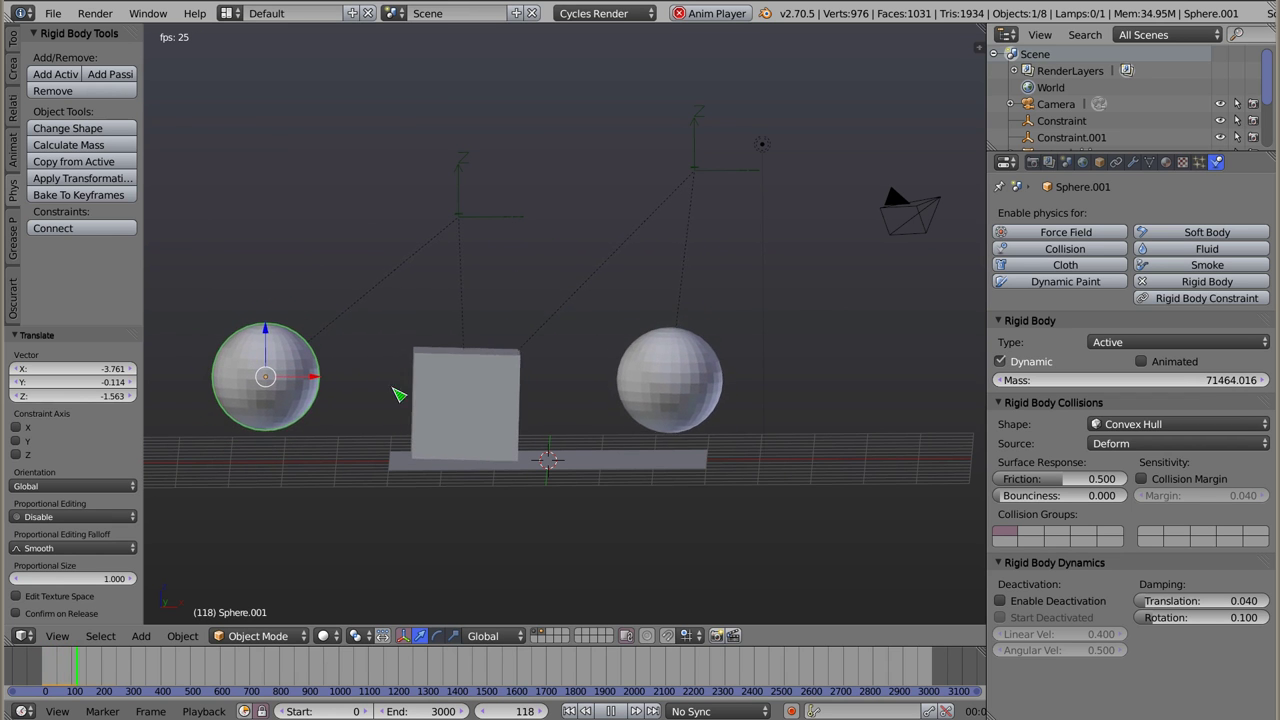
pyautogui.press('Escape')
pyautogui.moveTo(657, 258); pyautogui.dragTo(605, 275, button='right')
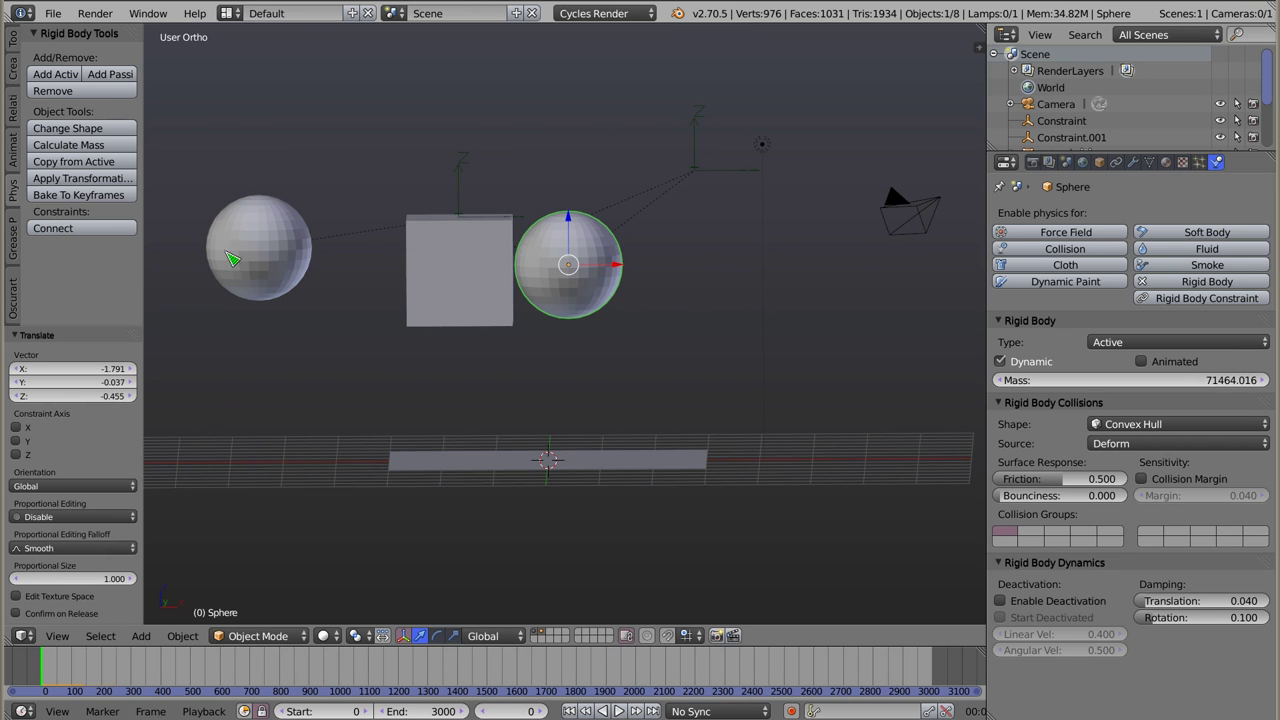
# - Replay the fall while following the objects, then reset to the start and view the scene from a low side angle
pyautogui.hotkey('alt', 'a')
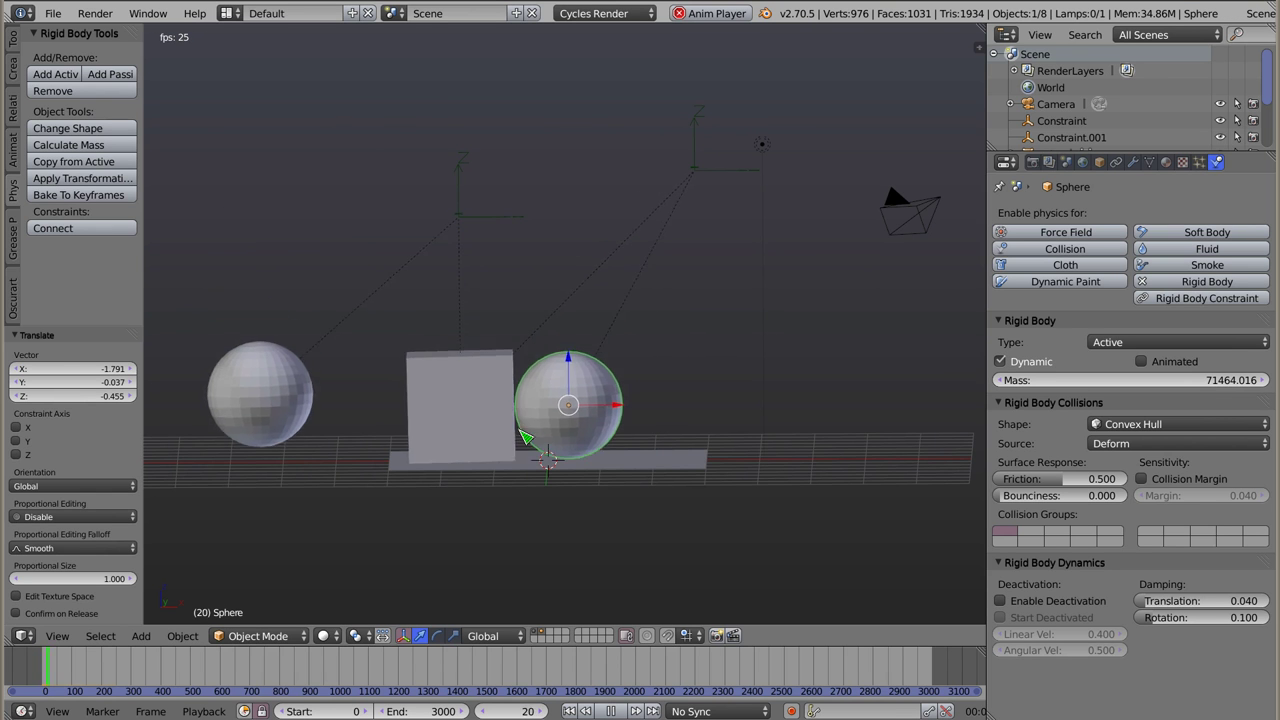
pyautogui.keyDown('shift'); pyautogui.moveTo(446, 494); pyautogui.dragTo(580, 291, button='middle'); pyautogui.keyUp('shift')
pyautogui.scroll(-4, 580, 288)
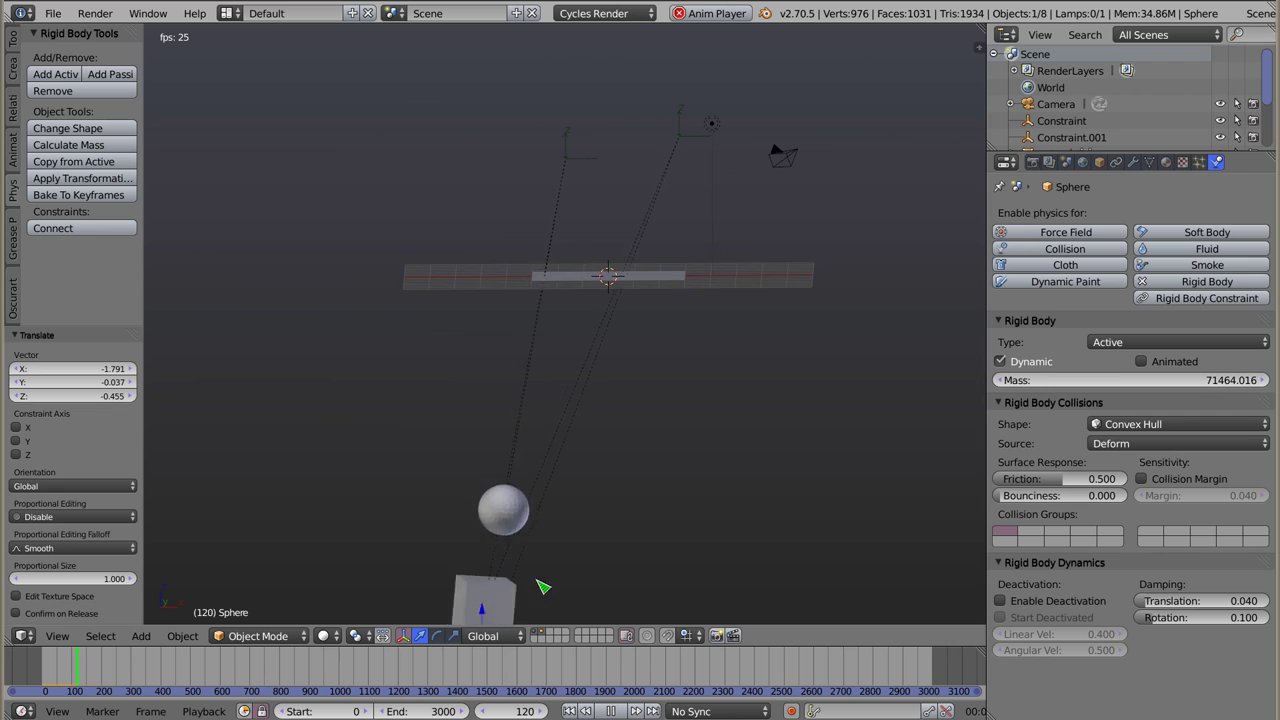
pyautogui.scroll(-3, 497, 369)
pyautogui.scroll(-4, 497, 369)
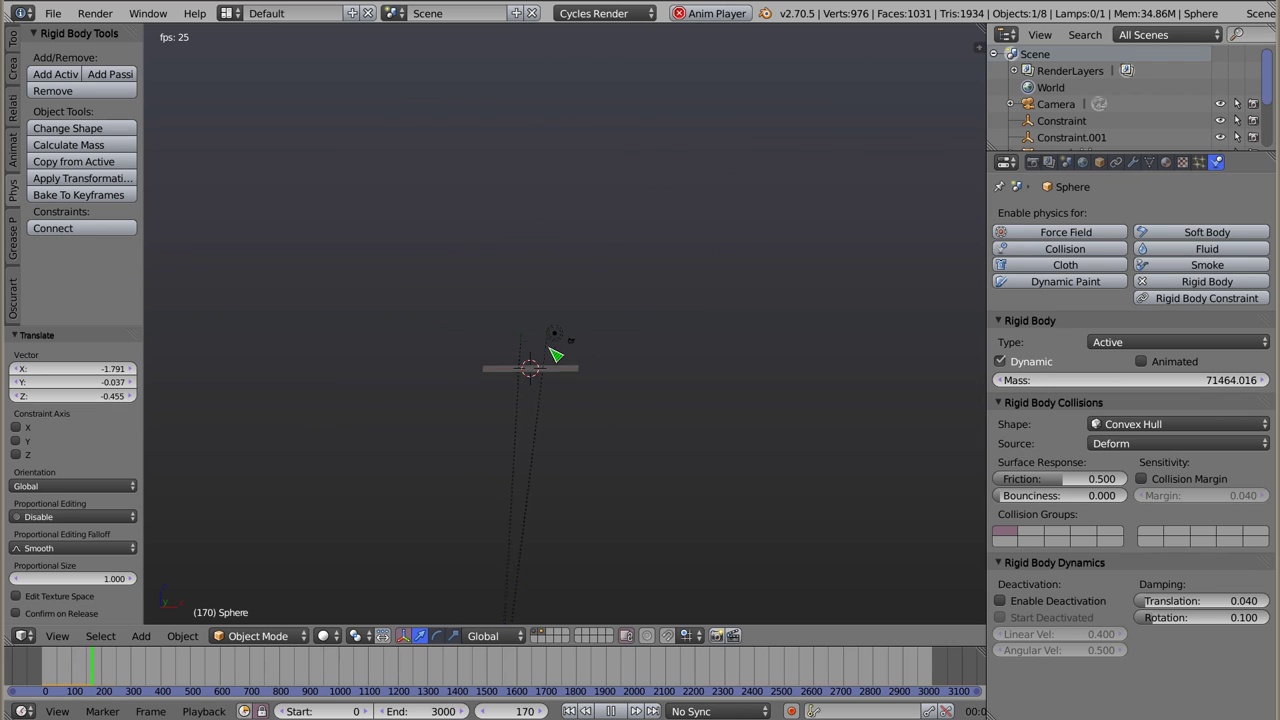
pyautogui.scroll(-6, 570, 229)
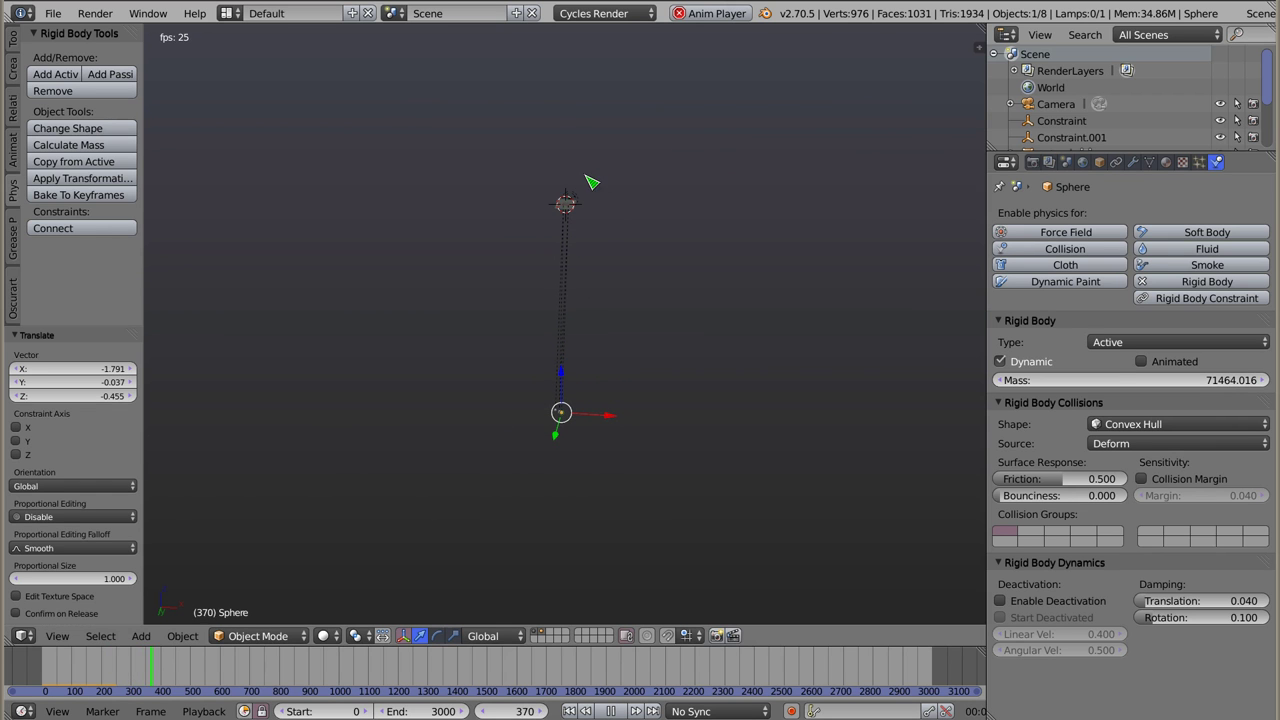
pyautogui.press('Escape')
pyautogui.scroll(3, 534, 257)
pyautogui.scroll(3, 525, 275)
pyautogui.scroll(2, 517, 296)
pyautogui.moveTo(517, 296)
pyautogui.mouseDown(button='middle')
pyautogui.moveTo(465, 330)
pyautogui.moveTo(490, 363)
pyautogui.mouseUp(button='middle')
# - Place Constraint above the cube–right sphere junction and Constraint.001 above the cube–left sphere gap
pyautogui.keyDown('shift'); pyautogui.moveTo(548, 298); pyautogui.dragTo(528, 330, button='middle'); pyautogui.keyUp('shift')
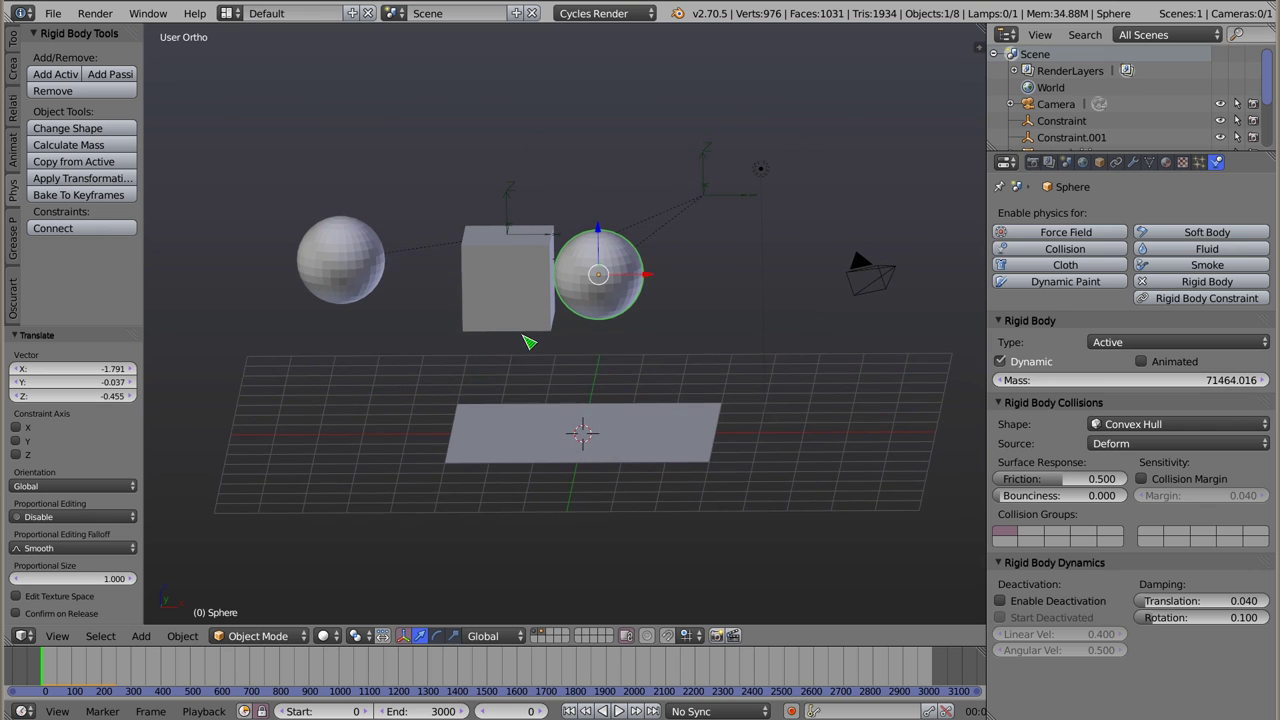
pyautogui.rightClick(732, 188)
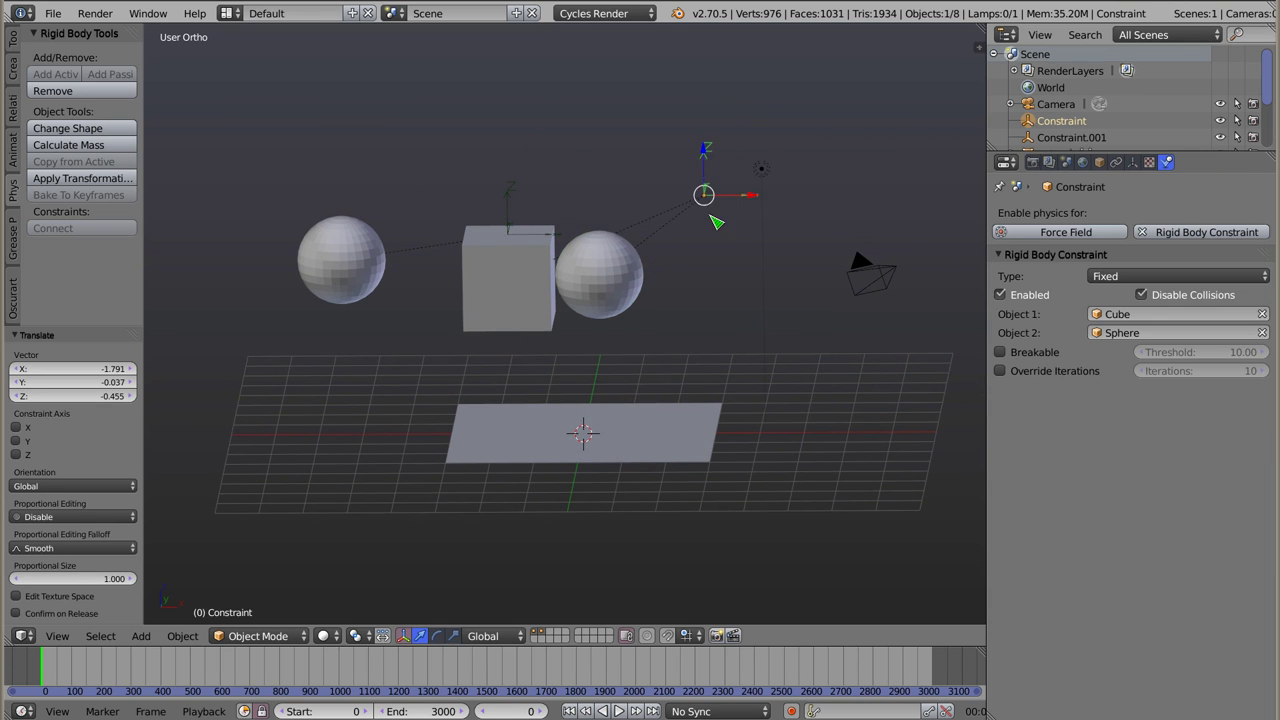
pyautogui.press('g')
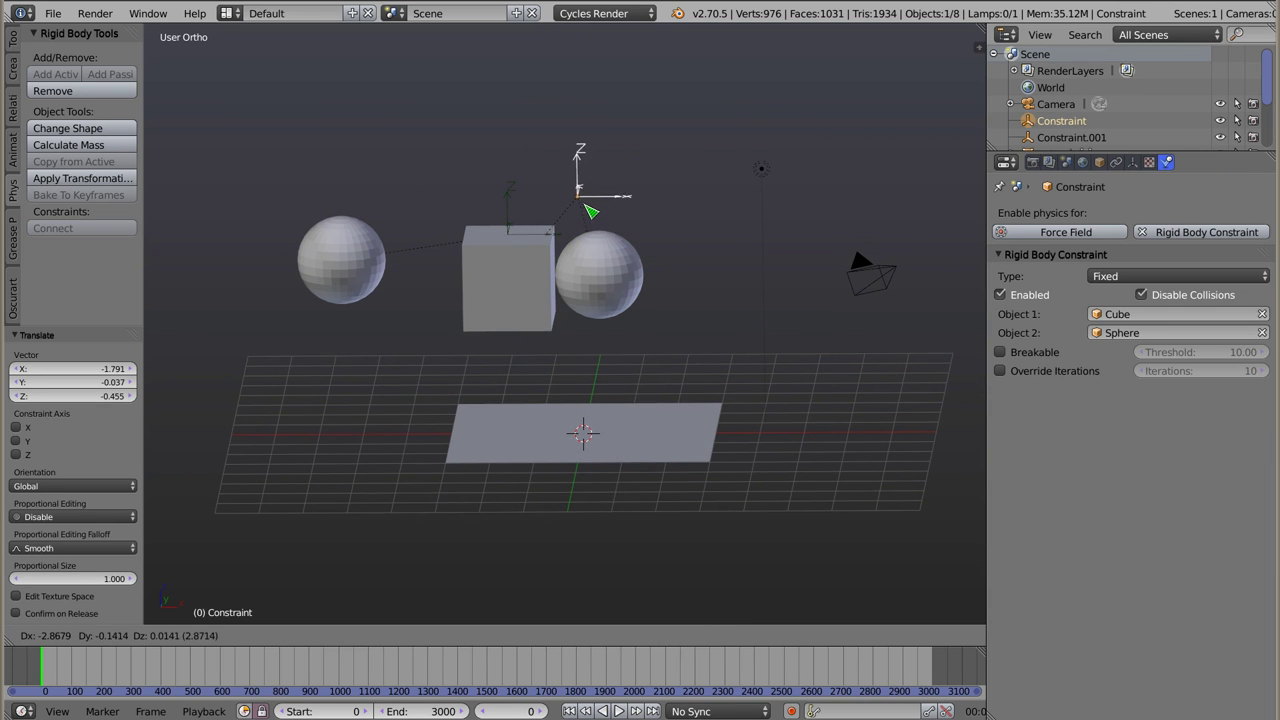
pyautogui.click(587, 208)
pyautogui.rightClick(508, 200)
pyautogui.press('g')
pyautogui.click(422, 178)
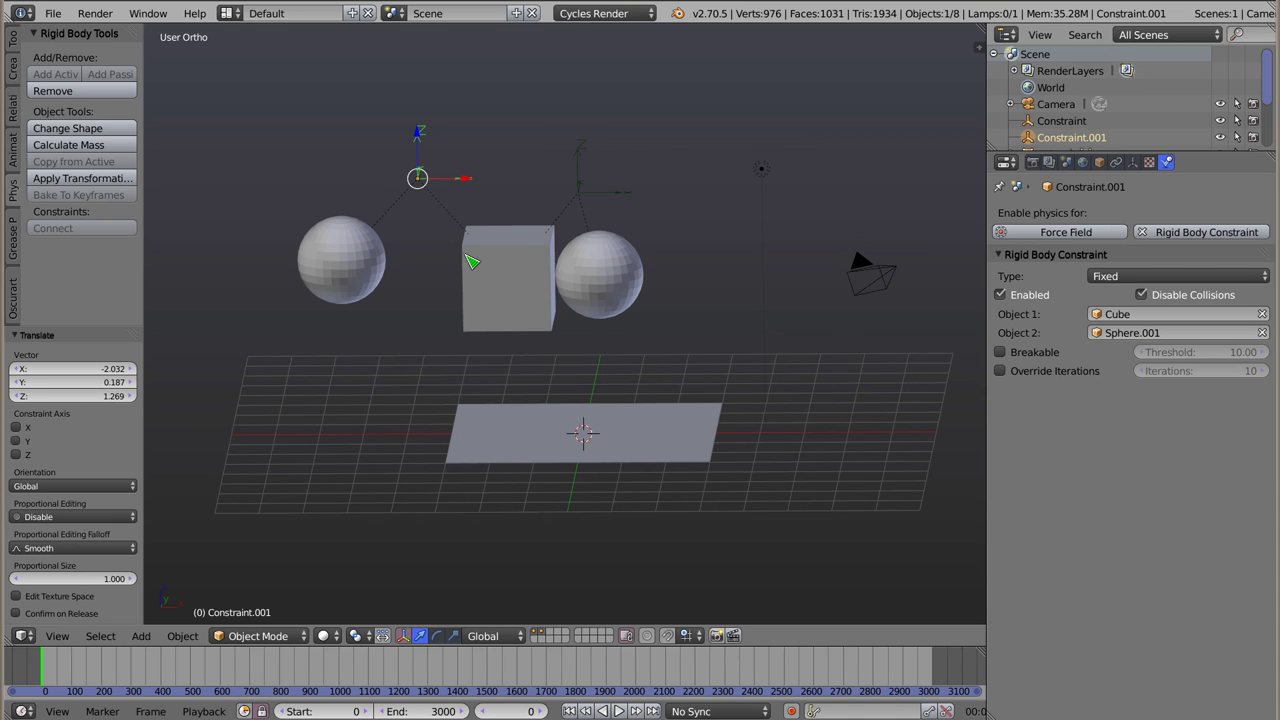